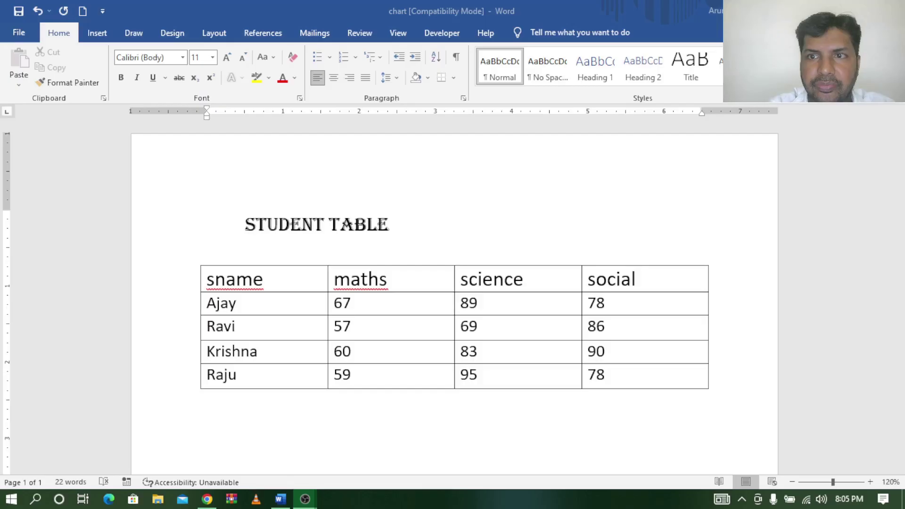
Step: Switch from the Word document to the YouTube playlists page and back to Word
{"action": "left_click", "coordinate": [547, 196]}
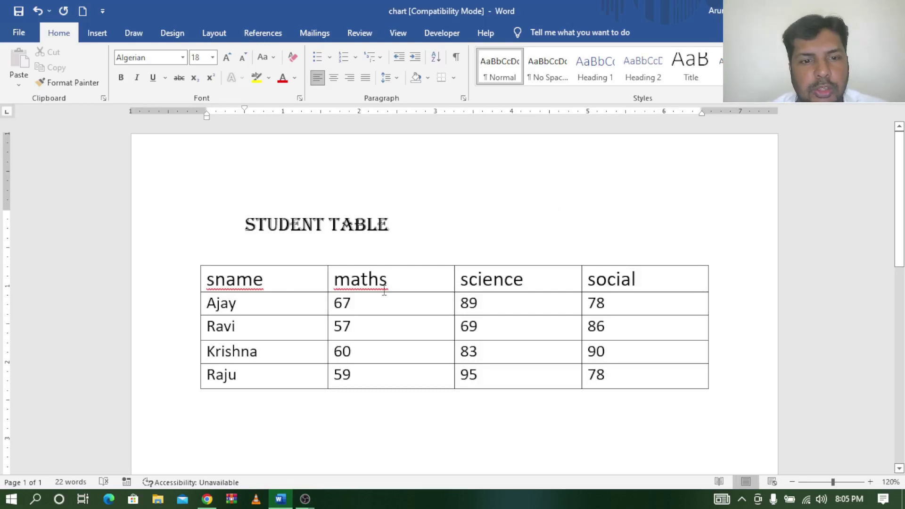
{"action": "left_click", "coordinate": [207, 505]}
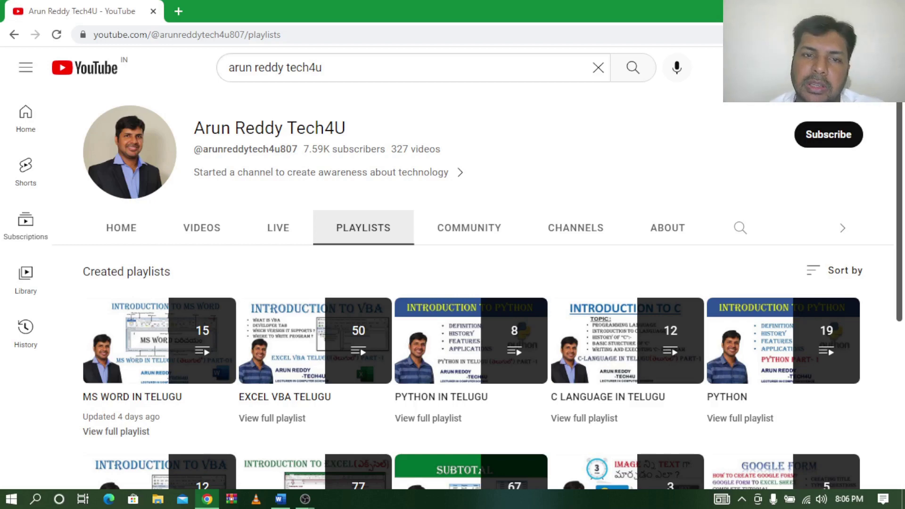
{"action": "key", "text": "alt+Tab"}
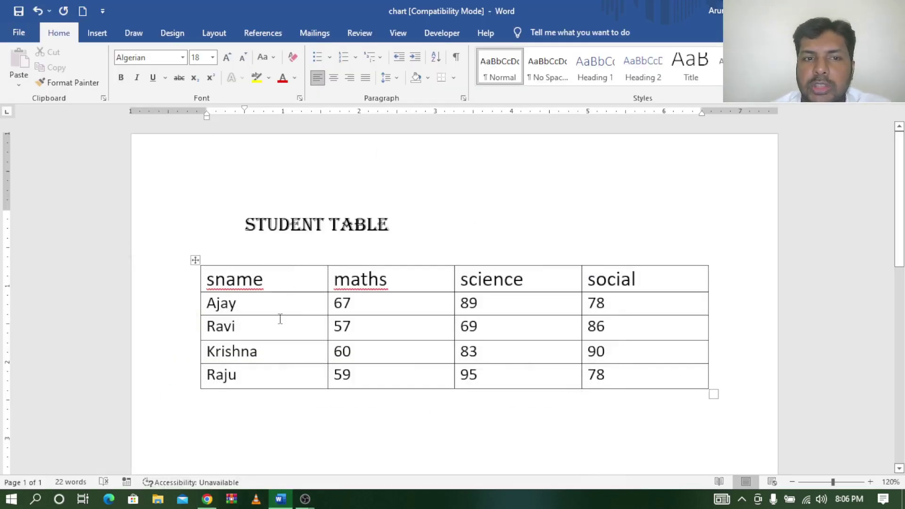
Step: Select the whole student marks table, then deselect it
{"action": "left_click", "coordinate": [196, 260]}
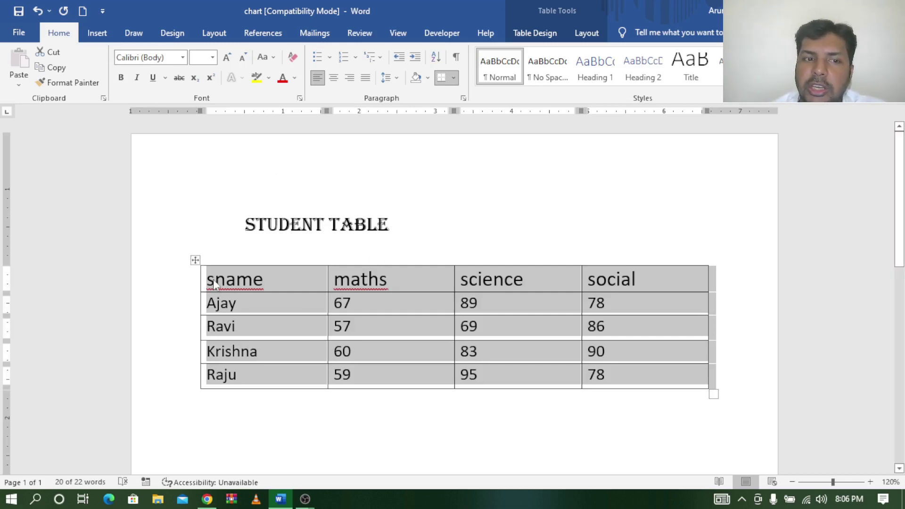
{"action": "left_click", "coordinate": [568, 436]}
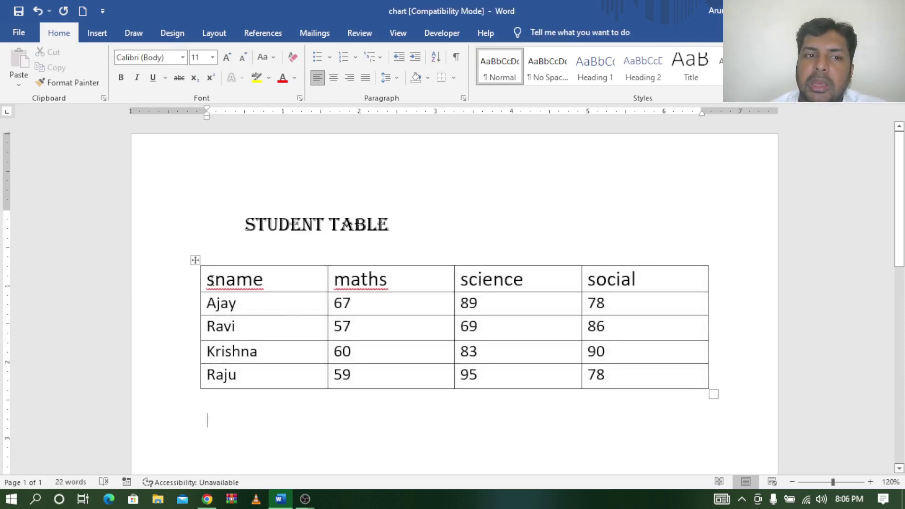
{"action": "left_click_drag", "start_coordinate": [211, 279], "coordinate": [640, 365]}
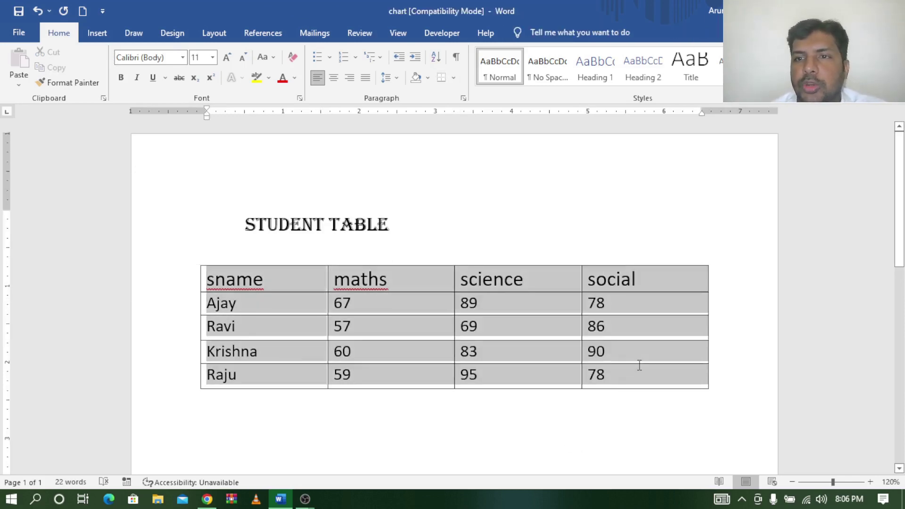
{"action": "left_click", "coordinate": [491, 216]}
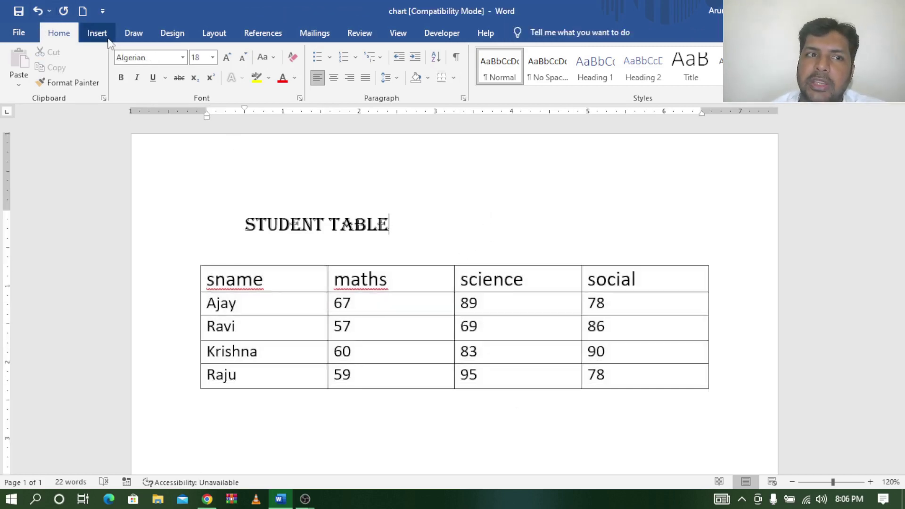
Step: Show the Insert ribbon and place the cursor on the empty line below the table
{"action": "left_click", "coordinate": [98, 34]}
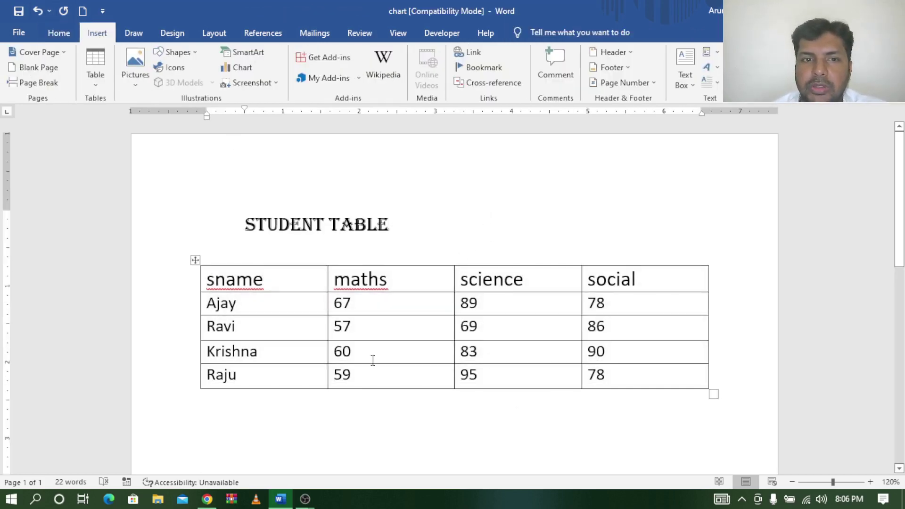
{"action": "scroll", "coordinate": [419, 322], "scroll_direction": "down", "scroll_amount": 7}
{"action": "scroll", "coordinate": [420, 322], "scroll_direction": "up", "scroll_amount": 7}
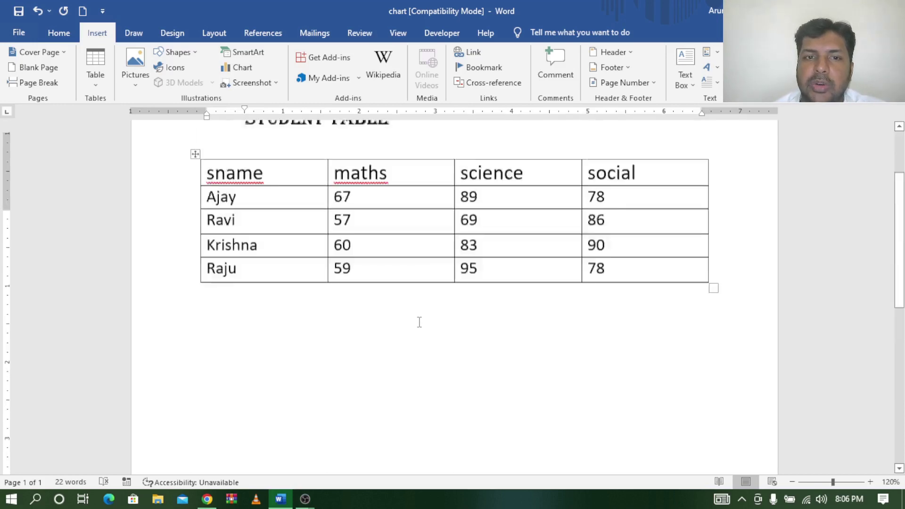
{"action": "scroll", "coordinate": [420, 322], "scroll_direction": "down", "scroll_amount": 2}
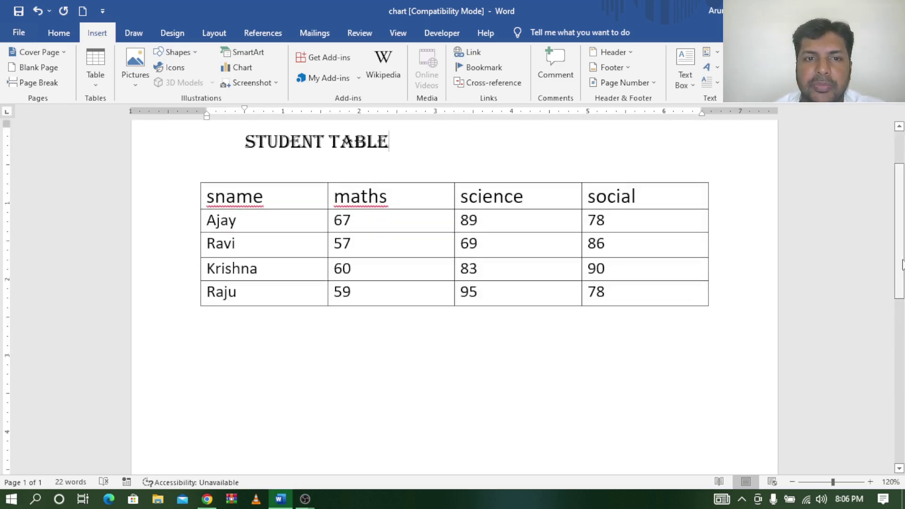
{"action": "left_click", "coordinate": [228, 338]}
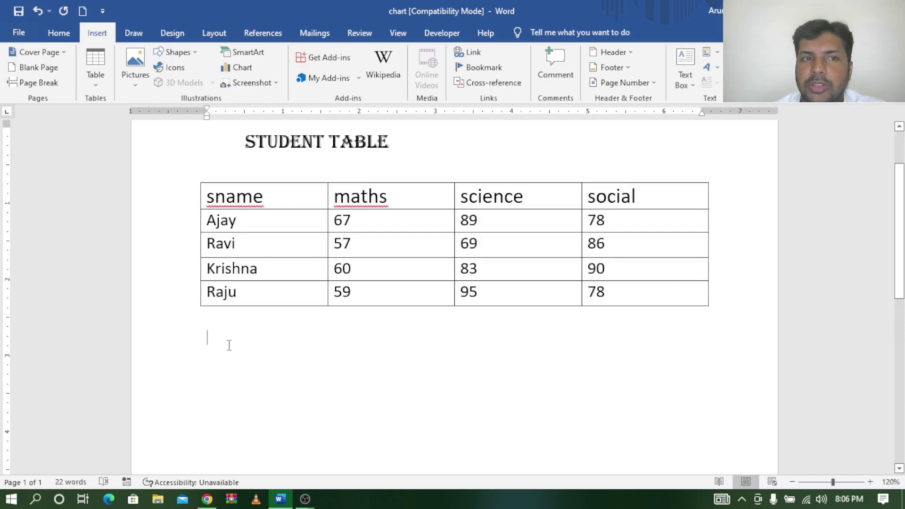
Step: Insert a Clustered Column chart after previewing the Line and Pie chart types
{"action": "left_click", "coordinate": [242, 68]}
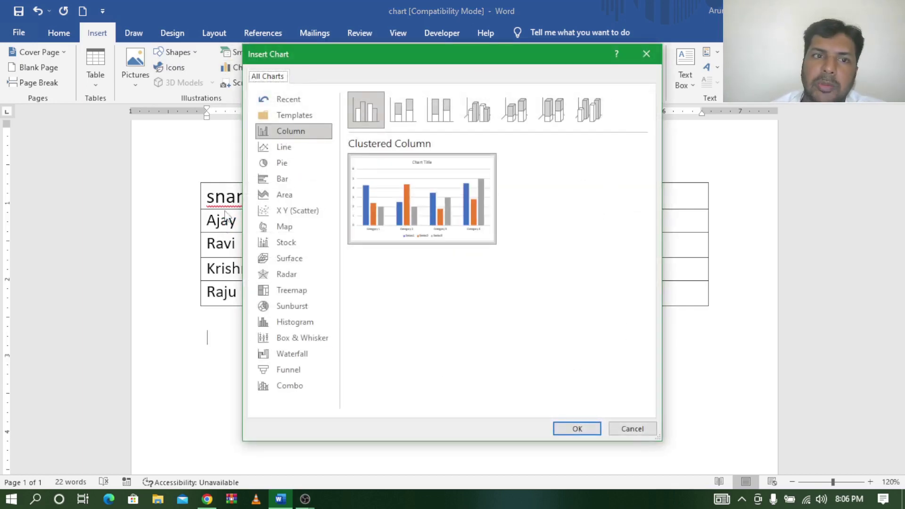
{"action": "left_click", "coordinate": [288, 152]}
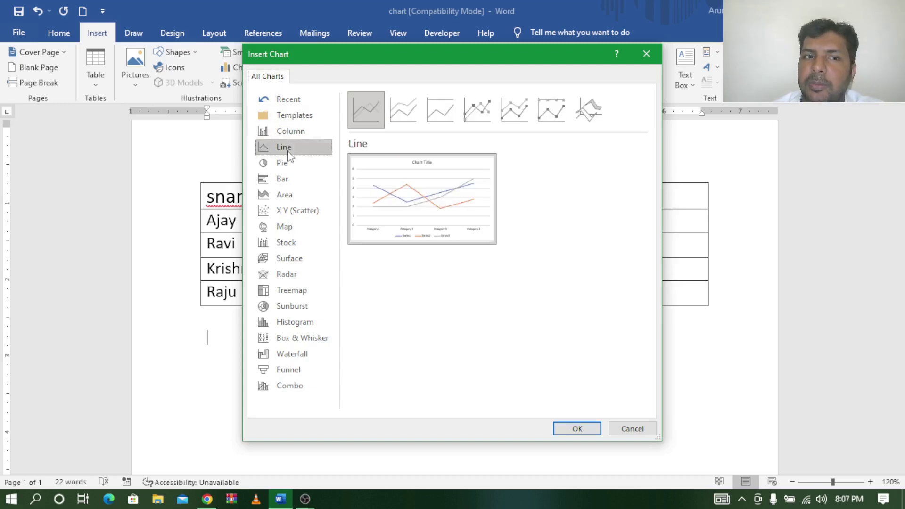
{"action": "left_click", "coordinate": [289, 164]}
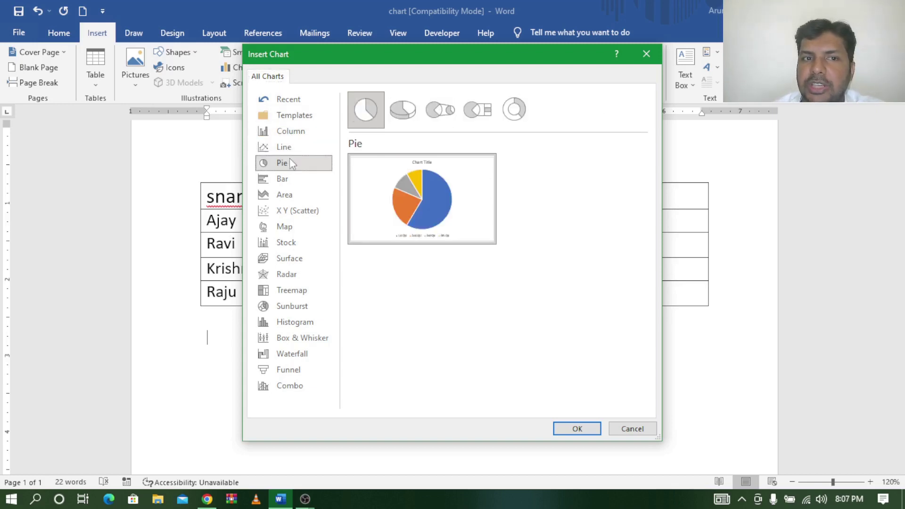
{"action": "left_click", "coordinate": [292, 132]}
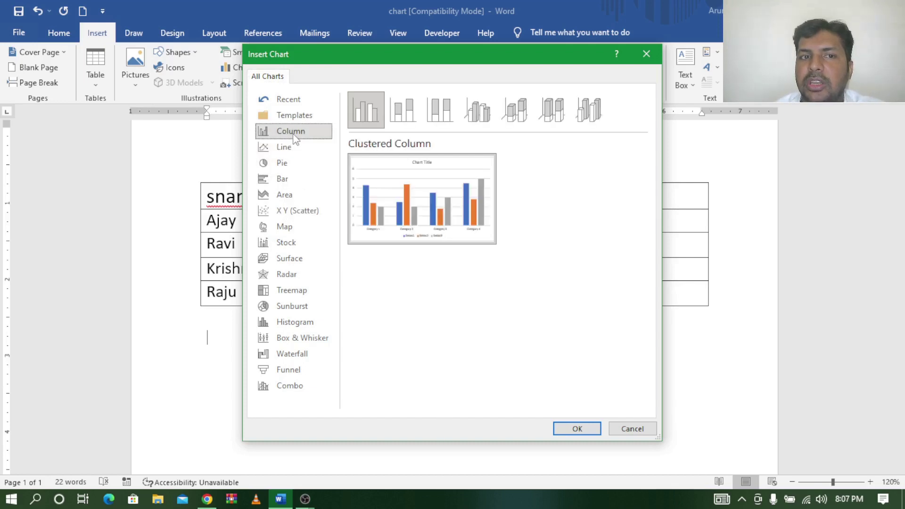
{"action": "left_click", "coordinate": [580, 429]}
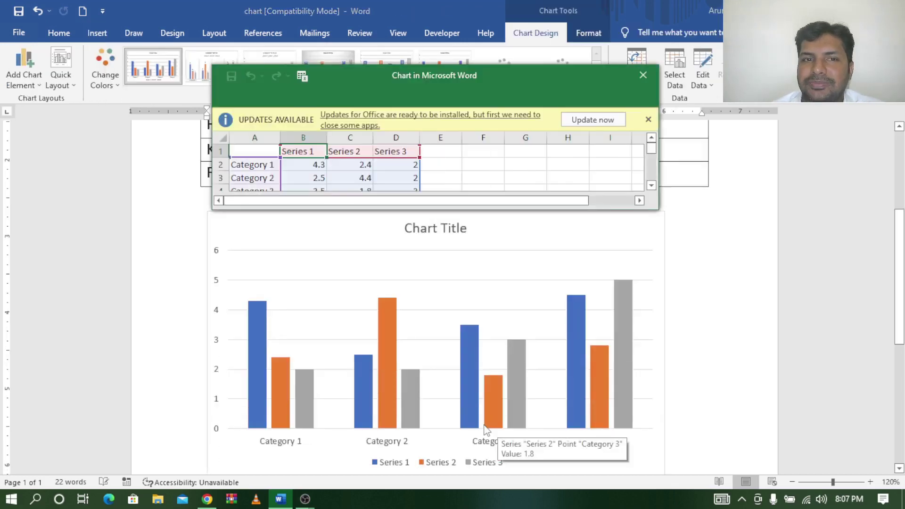
Step: Dismiss the updates notice, then enlarge and reposition the chart's data sheet window
{"action": "left_click", "coordinate": [649, 120]}
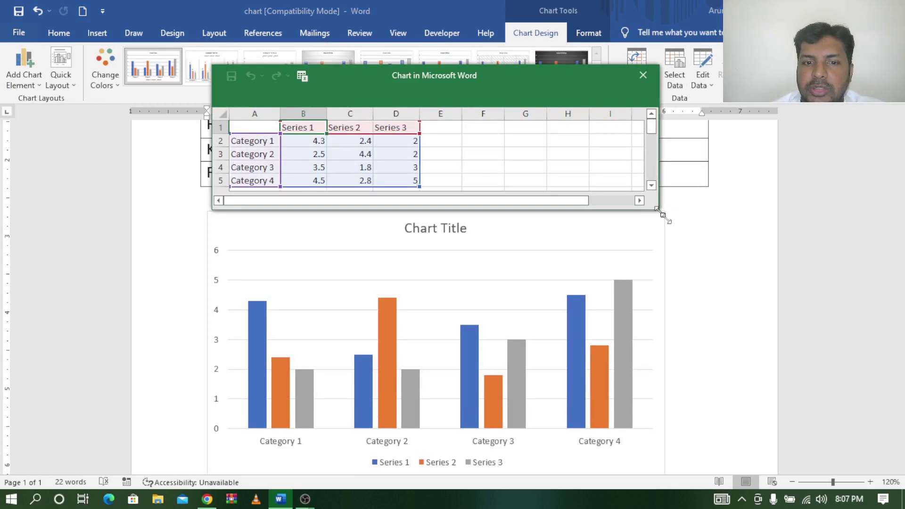
{"action": "left_click_drag", "start_coordinate": [659, 213], "coordinate": [702, 262]}
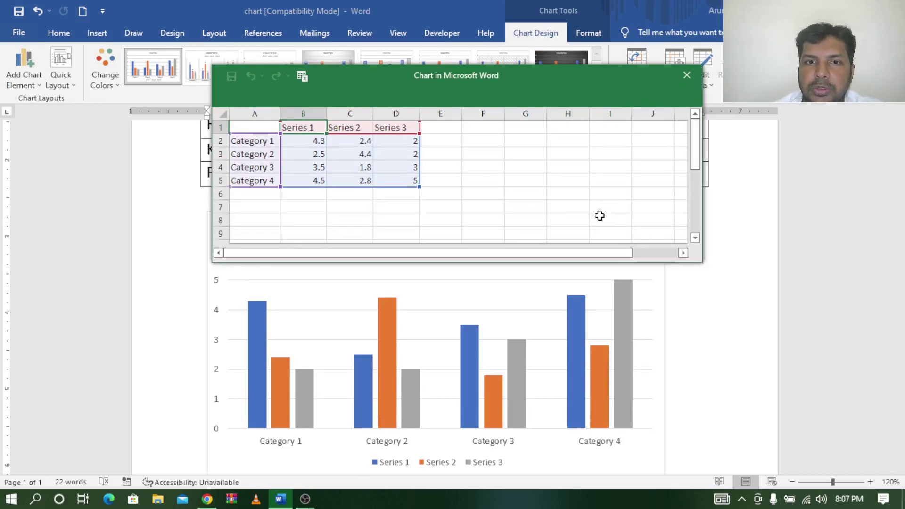
{"action": "left_click", "coordinate": [351, 194]}
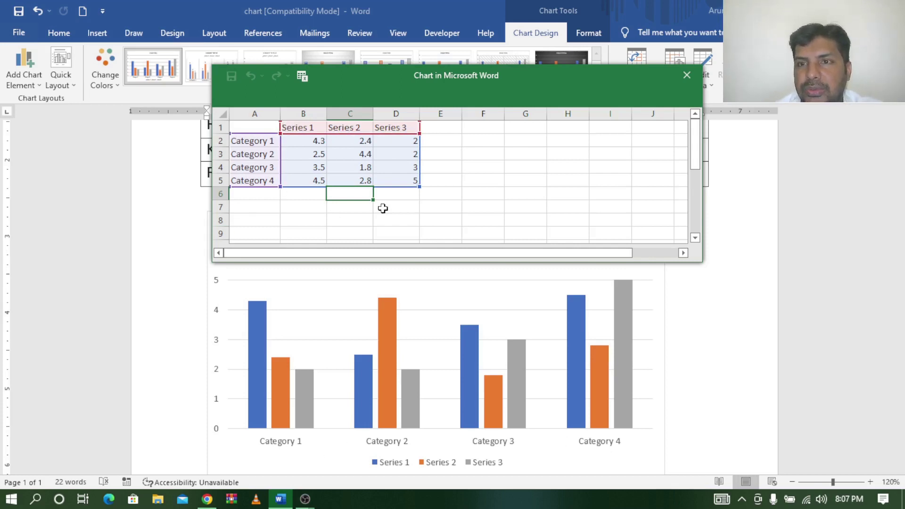
{"action": "left_click_drag", "start_coordinate": [378, 75], "coordinate": [521, 146]}
Step: Select the sample range A1:D5 and the category cells A2:A5 in the data sheet
{"action": "left_click", "coordinate": [404, 198]}
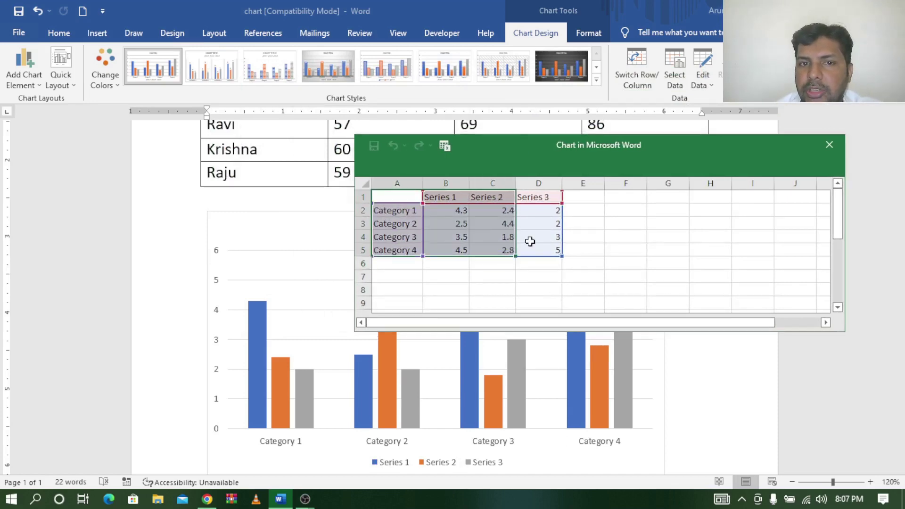
{"action": "left_click_drag", "start_coordinate": [405, 198], "coordinate": [534, 249]}
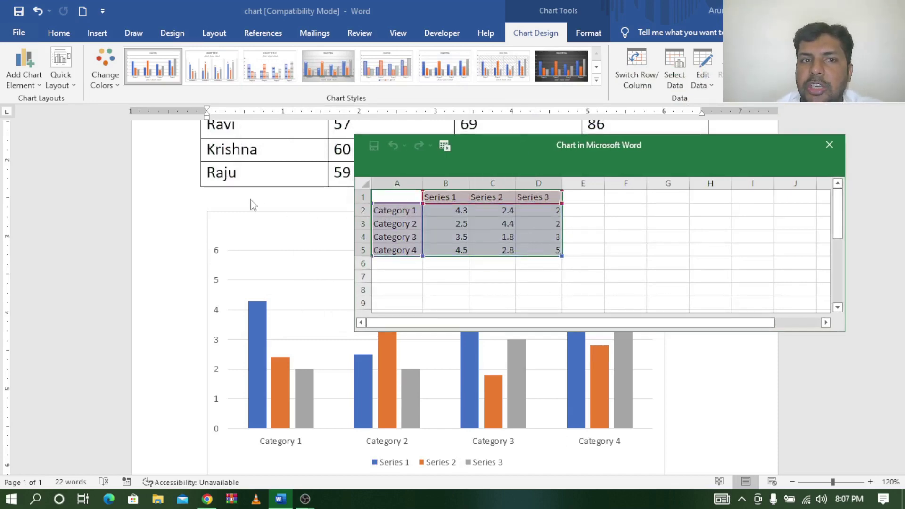
{"action": "left_click", "coordinate": [438, 217]}
{"action": "left_click", "coordinate": [397, 212]}
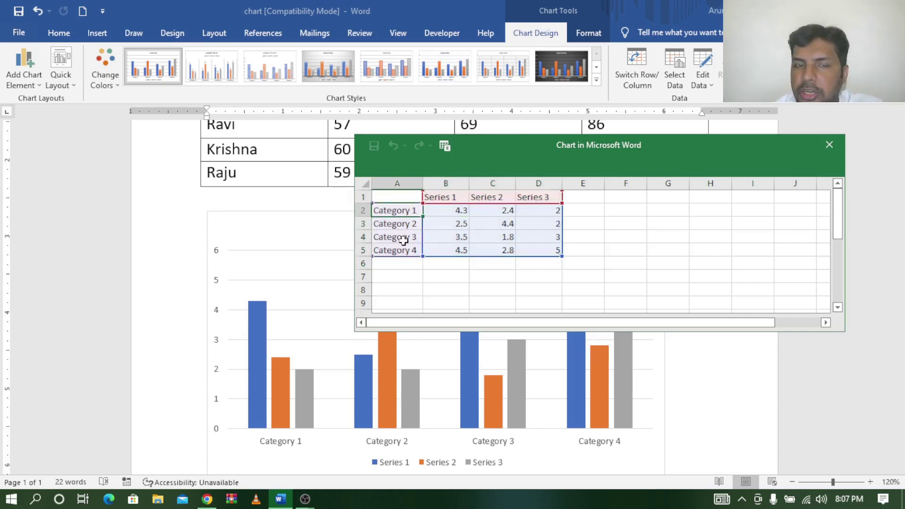
{"action": "left_click_drag", "start_coordinate": [397, 212], "coordinate": [400, 250]}
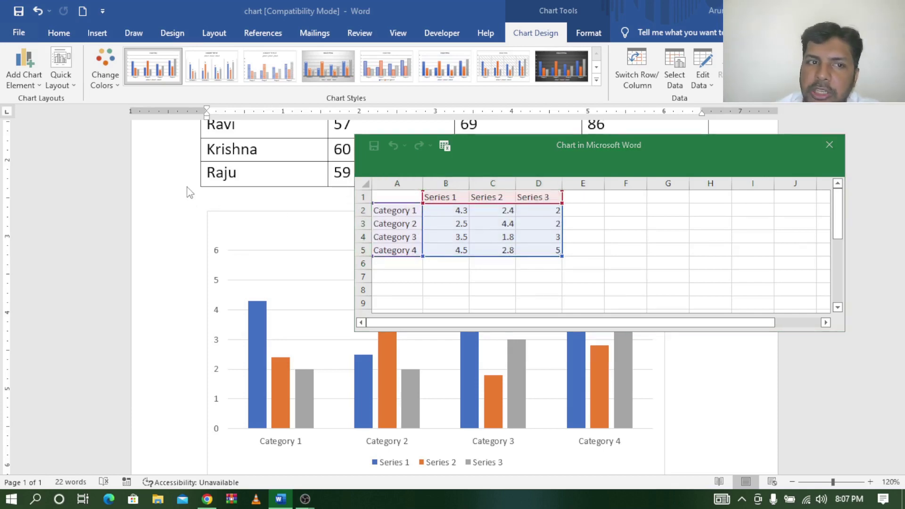
{"action": "right_click", "coordinate": [264, 185]}
{"action": "left_click", "coordinate": [178, 220]}
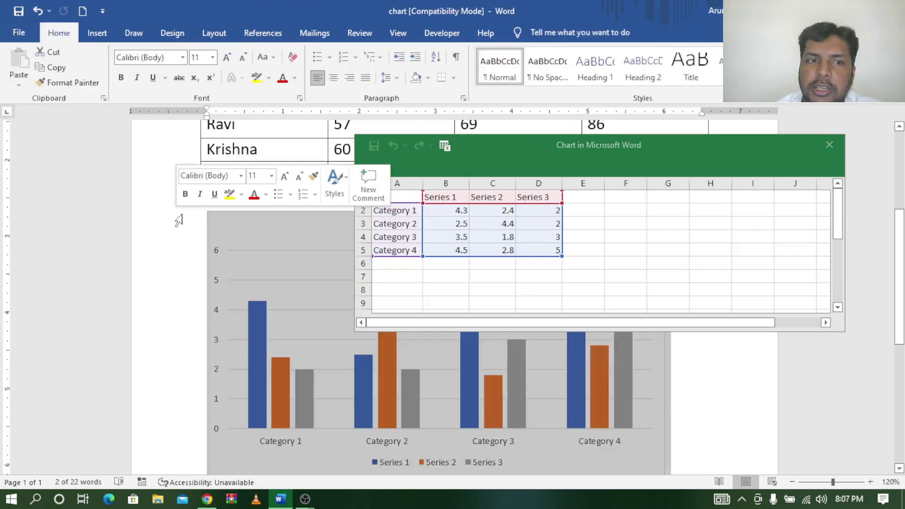
{"action": "left_click", "coordinate": [752, 155]}
Step: Paste the student marks table over the sample data range A1:D5
{"action": "scroll", "coordinate": [901, 276], "scroll_direction": "up", "scroll_amount": 3}
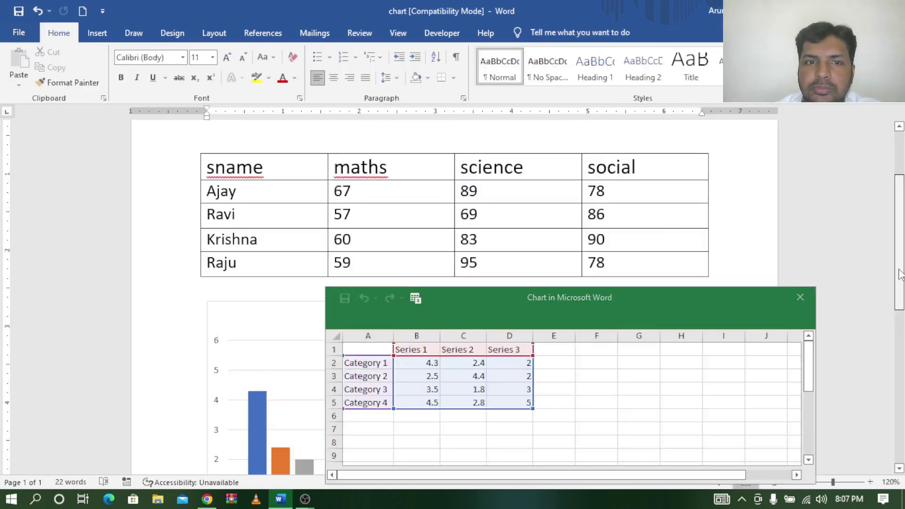
{"action": "mouse_move", "coordinate": [234, 167]}
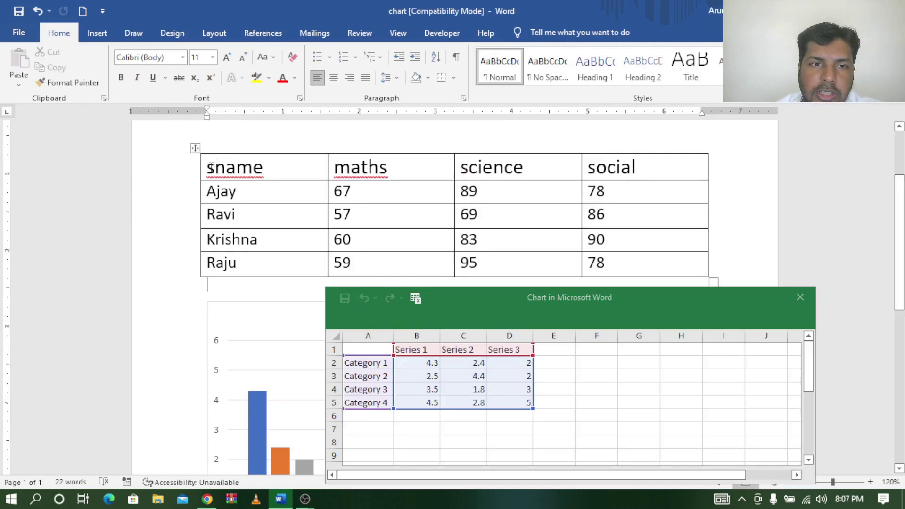
{"action": "left_click_drag", "start_coordinate": [211, 166], "coordinate": [612, 257]}
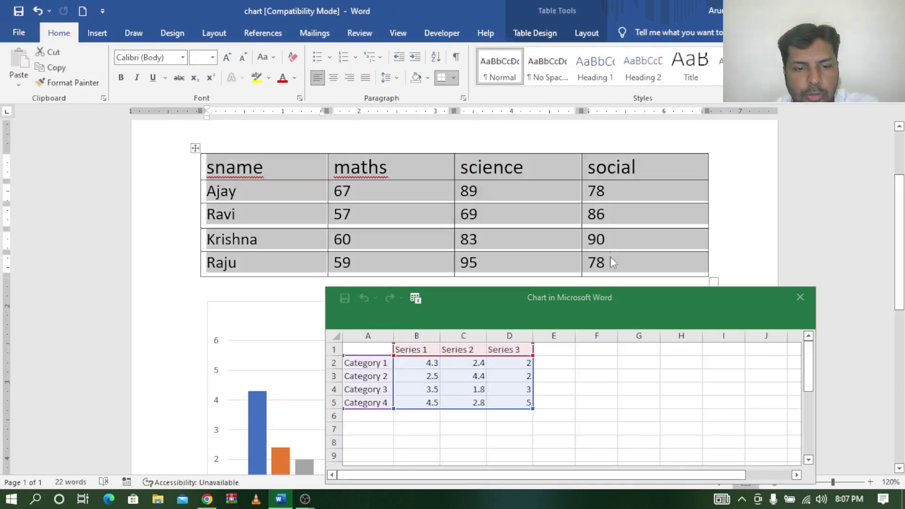
{"action": "left_click_drag", "start_coordinate": [551, 307], "coordinate": [489, 134]}
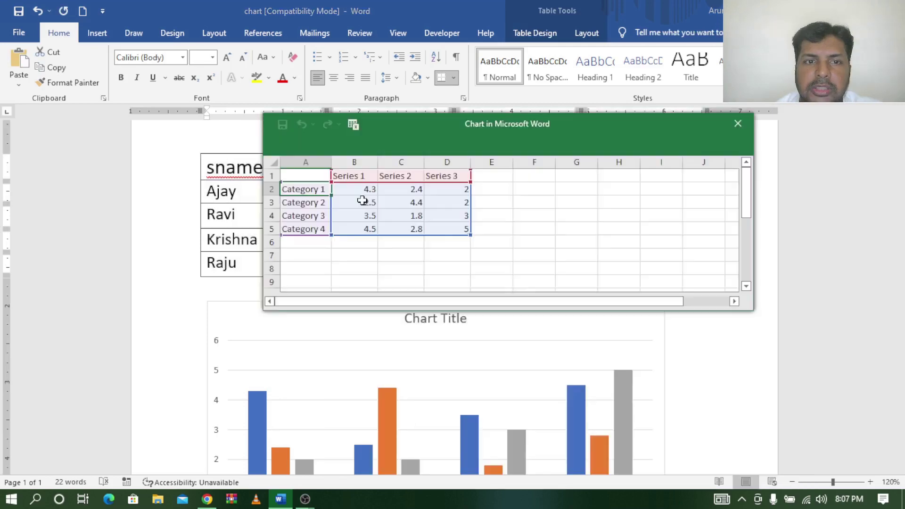
{"action": "left_click_drag", "start_coordinate": [313, 175], "coordinate": [306, 229]}
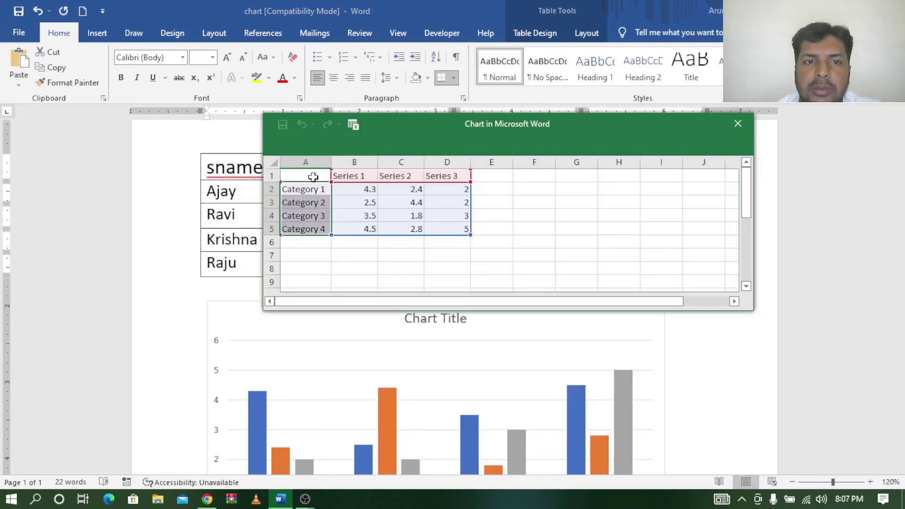
{"action": "left_click_drag", "start_coordinate": [313, 176], "coordinate": [466, 231]}
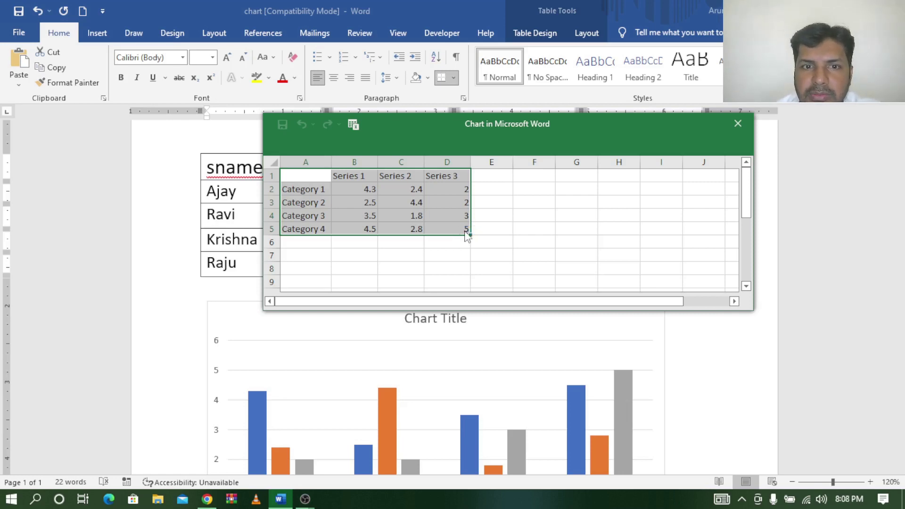
{"action": "type", "text": "sname\tmaths\tscience\tsocial Ajay\t67\t89\t78 Ravi\t57\t69\t86 Krishna\t60\t83\t90 Raju\t59\t95\t78"}
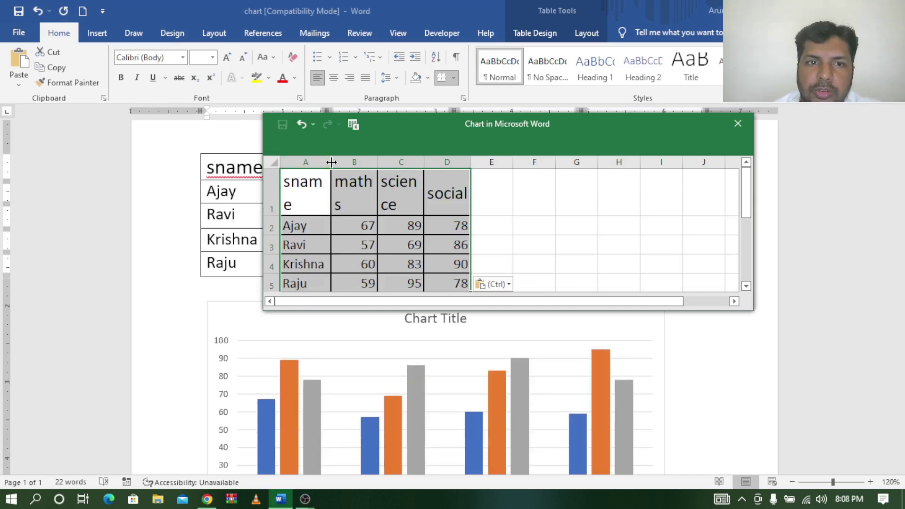
Step: Widen the sname column so its heading fits and enlarge the data window
{"action": "left_click_drag", "start_coordinate": [332, 162], "coordinate": [574, 166]}
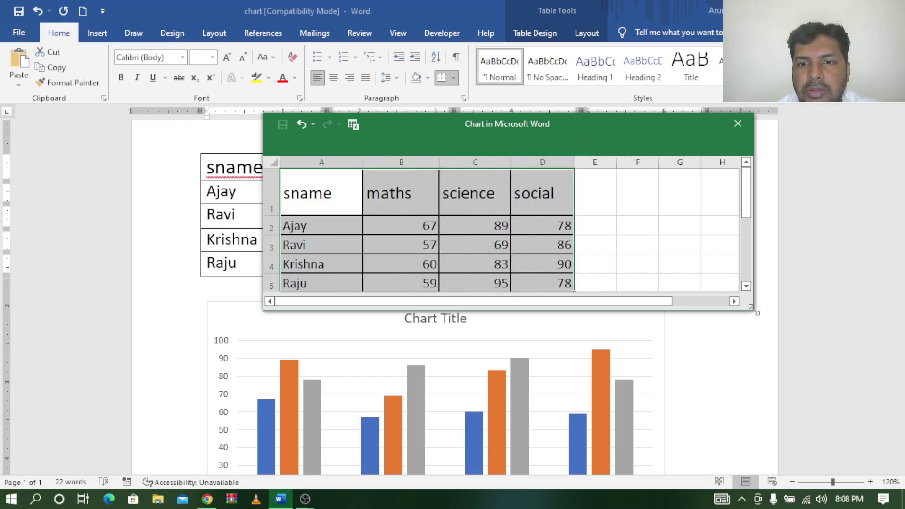
{"action": "left_click_drag", "start_coordinate": [754, 311], "coordinate": [757, 334]}
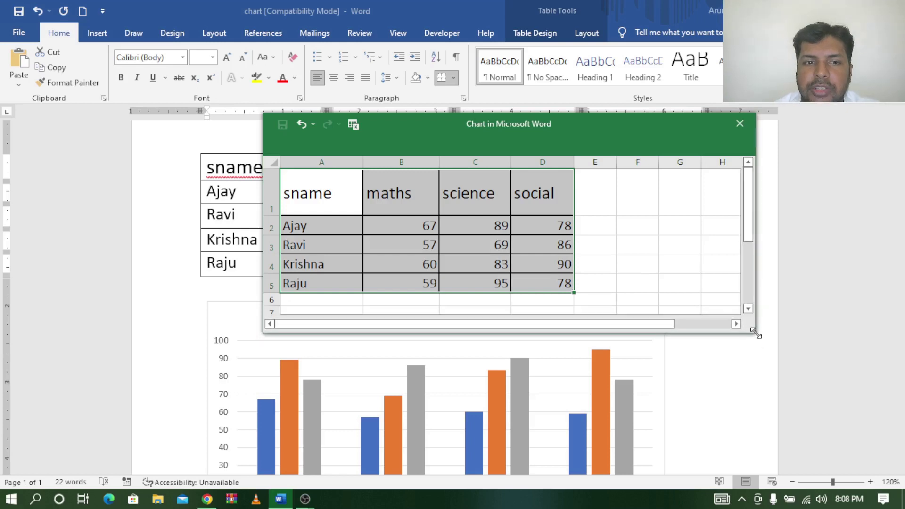
{"action": "left_click", "coordinate": [759, 421]}
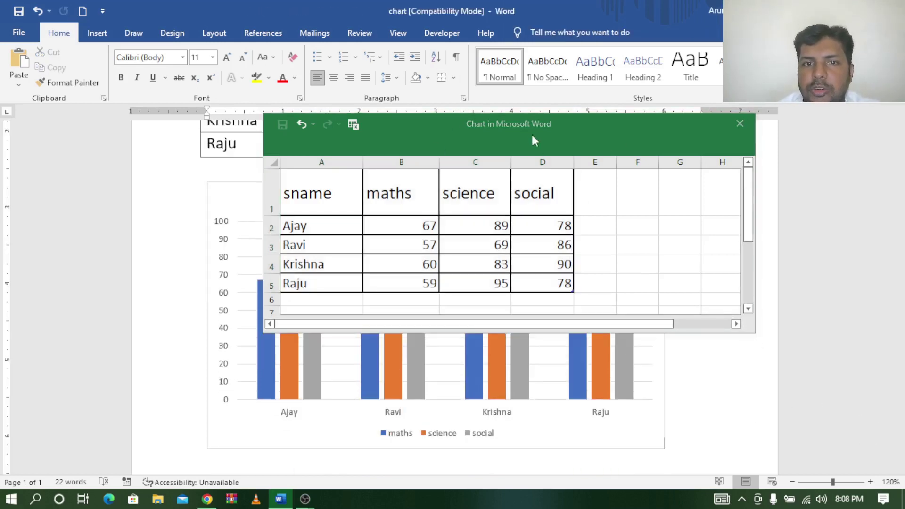
Step: Close the chart data sheet and adjust the document zoom between 100% and 130%
{"action": "left_click", "coordinate": [739, 124]}
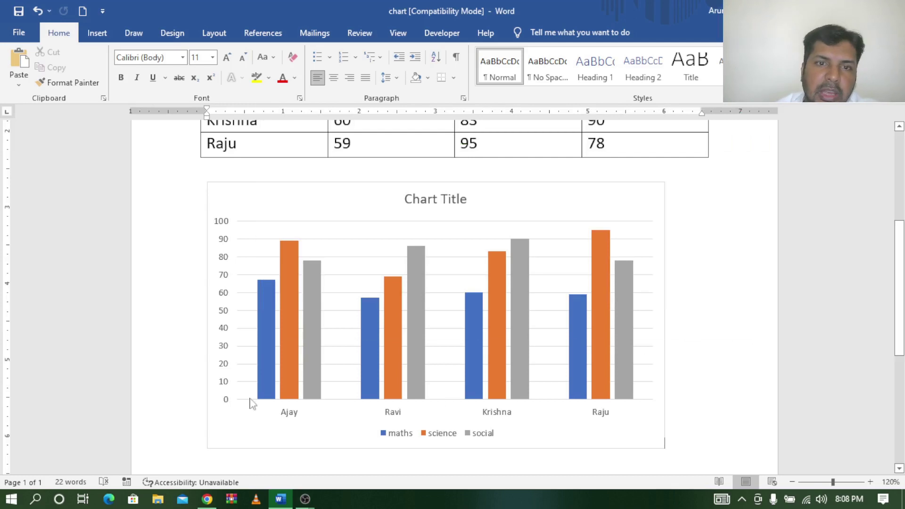
{"action": "scroll", "coordinate": [899, 274], "scroll_direction": "up", "scroll_amount": 2}
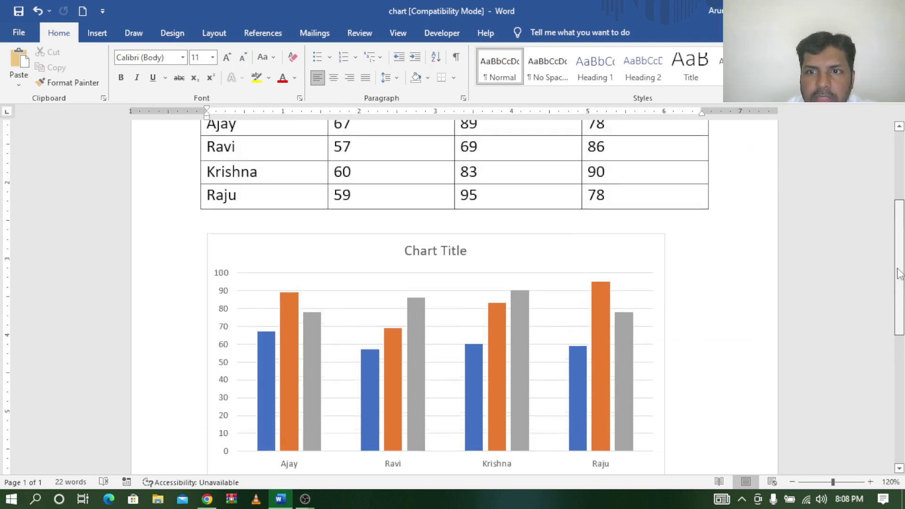
{"action": "left_click_drag", "start_coordinate": [899, 273], "coordinate": [901, 283]}
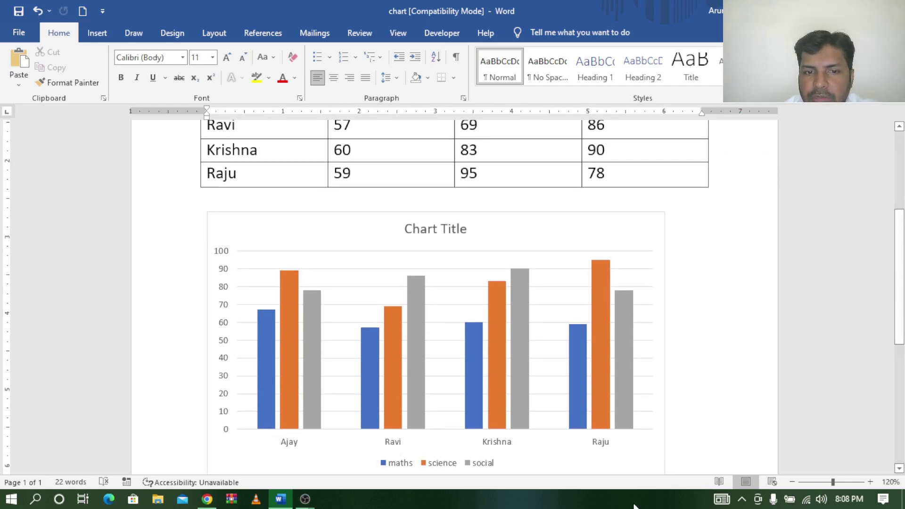
{"action": "left_click", "coordinate": [794, 482]}
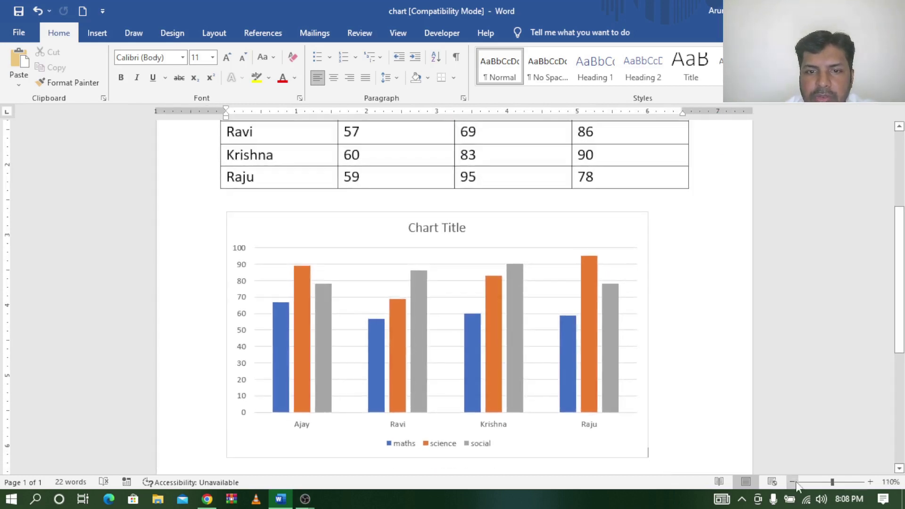
{"action": "left_click", "coordinate": [794, 482]}
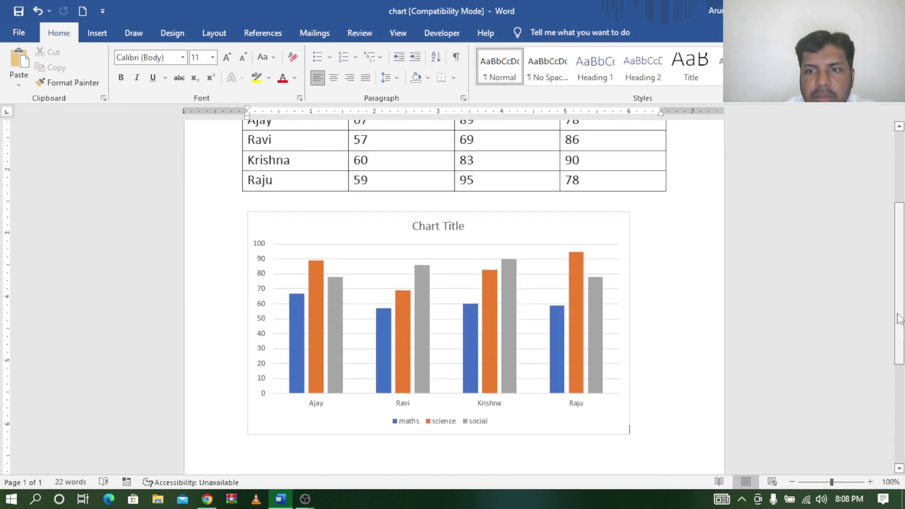
{"action": "scroll", "coordinate": [899, 319], "scroll_direction": "up", "scroll_amount": 1}
{"action": "scroll", "coordinate": [900, 319], "scroll_direction": "up", "scroll_amount": 1}
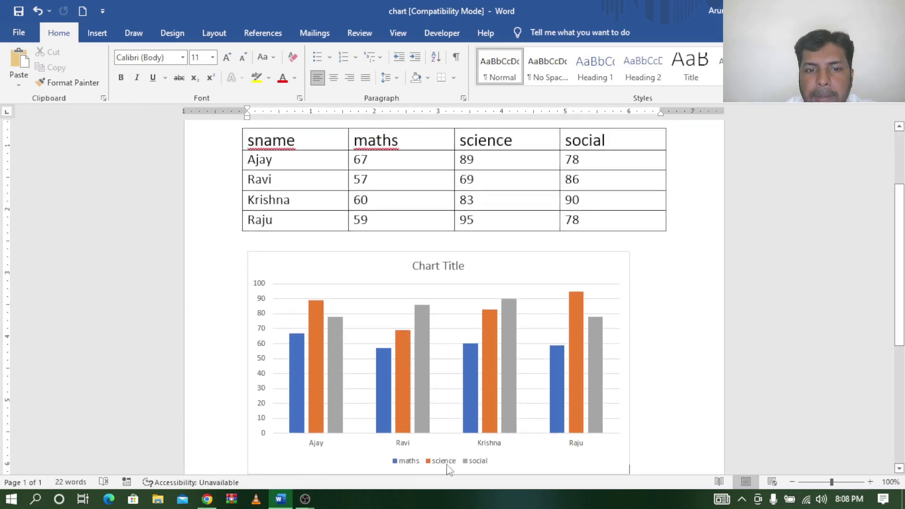
{"action": "mouse_move", "coordinate": [453, 177]}
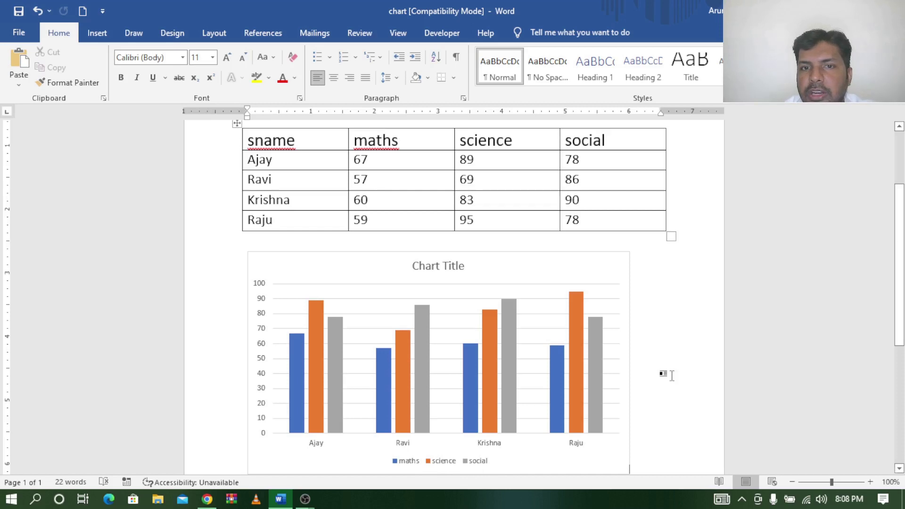
{"action": "left_click", "coordinate": [871, 482]}
{"action": "left_click", "coordinate": [871, 482]}
{"action": "left_click", "coordinate": [871, 482]}
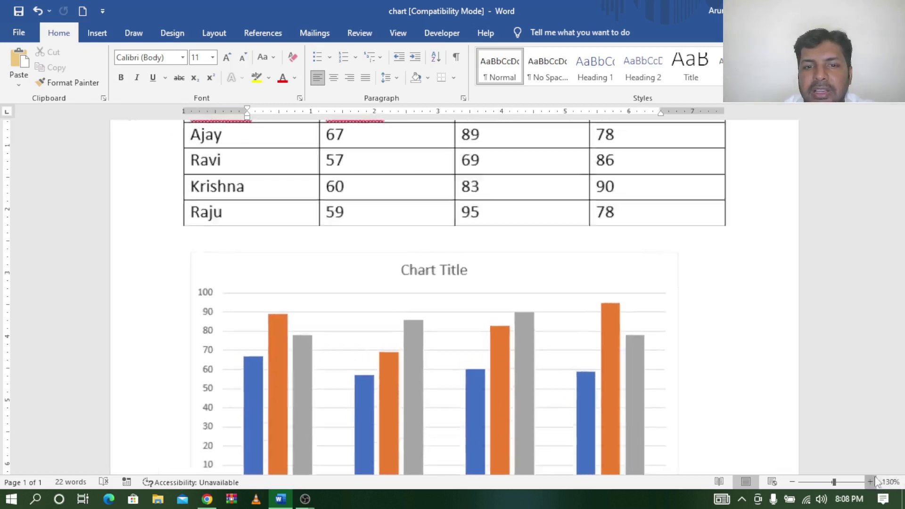
{"action": "scroll", "coordinate": [902, 281], "scroll_direction": "down", "scroll_amount": 3}
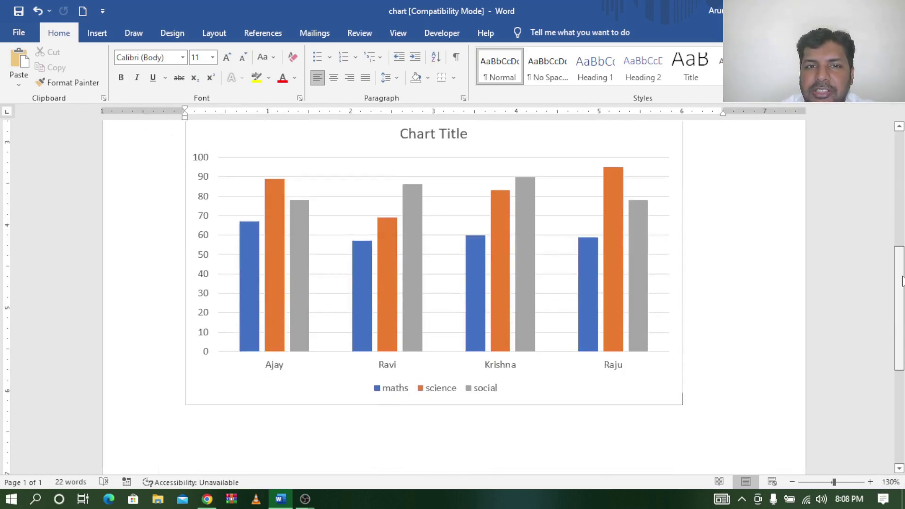
{"action": "scroll", "coordinate": [903, 282], "scroll_direction": "up", "scroll_amount": 1}
Step: Select the chart, shrink it slightly, and bring up Chart Design's Add Chart Element list
{"action": "left_click", "coordinate": [554, 185]}
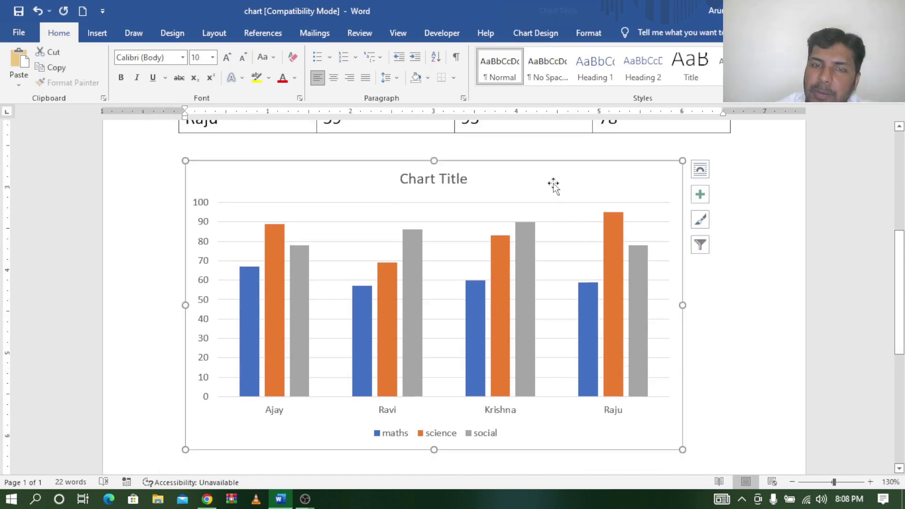
{"action": "left_click", "coordinate": [759, 303]}
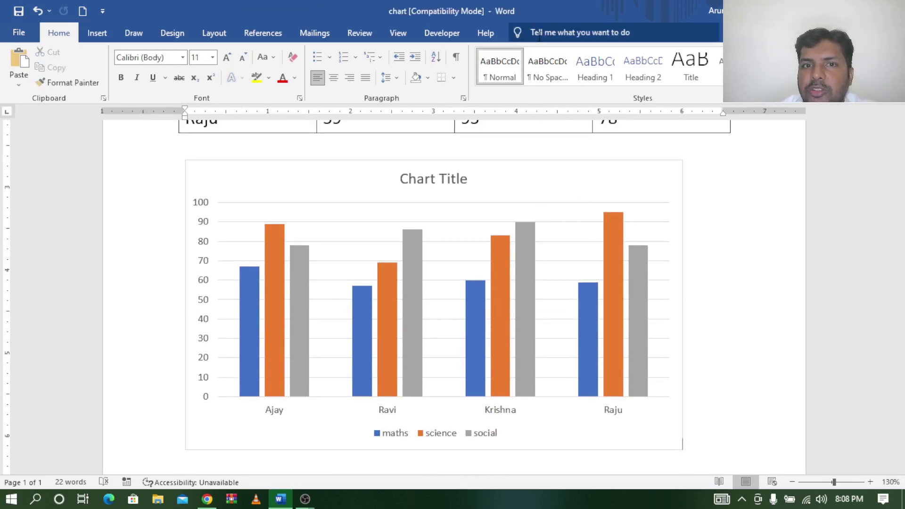
{"action": "left_click", "coordinate": [552, 189]}
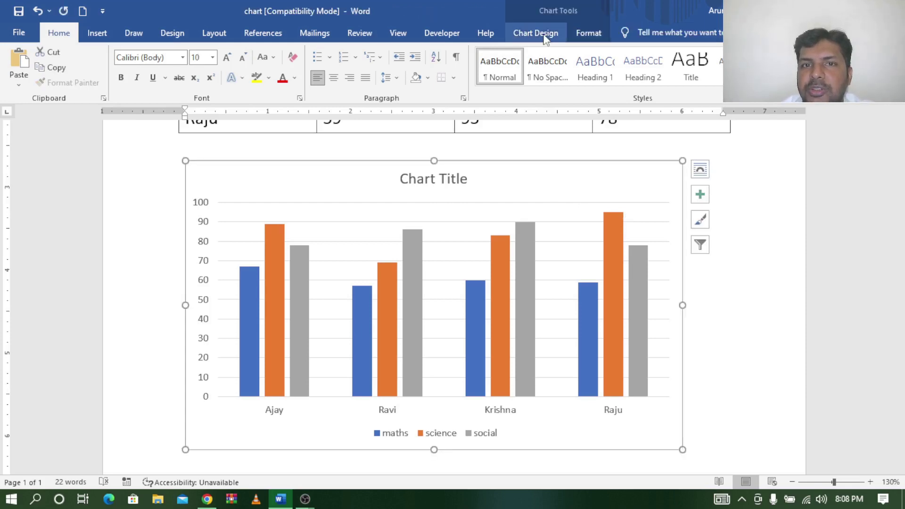
{"action": "left_click", "coordinate": [547, 34]}
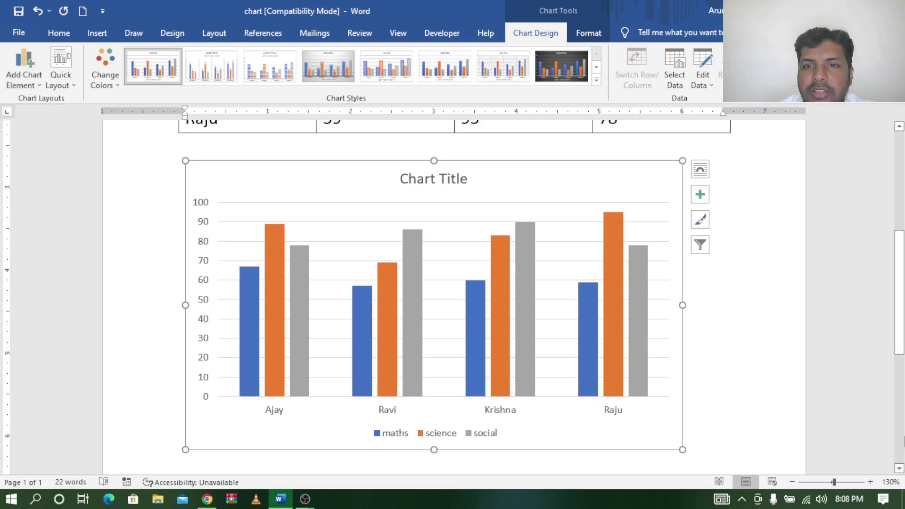
{"action": "left_click", "coordinate": [899, 471]}
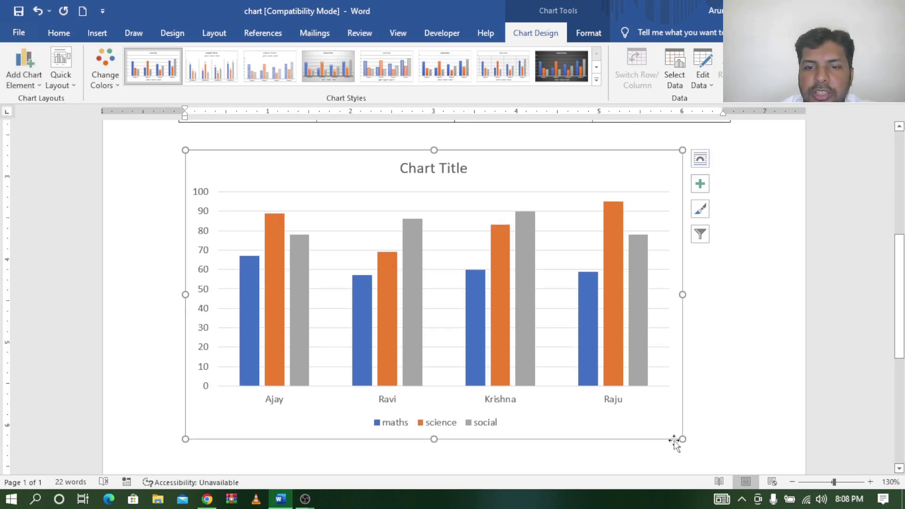
{"action": "left_click_drag", "start_coordinate": [679, 439], "coordinate": [647, 418]}
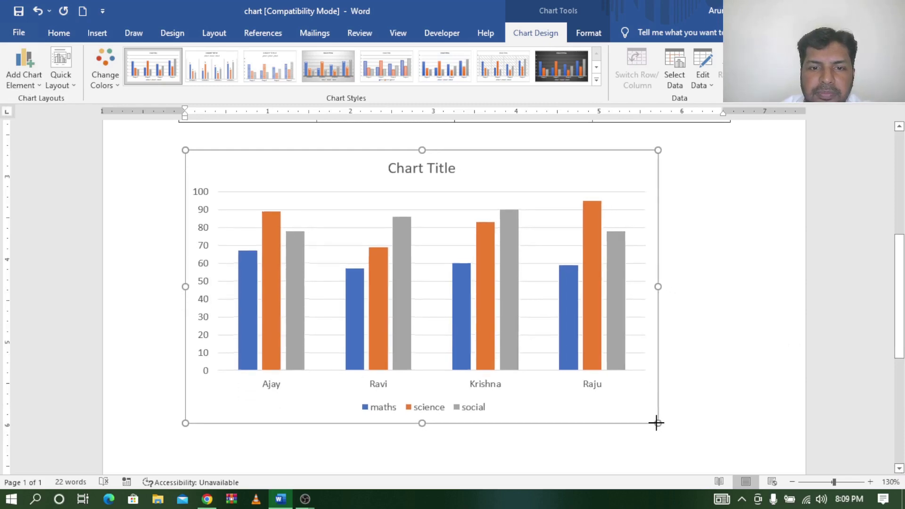
{"action": "left_click", "coordinate": [37, 85]}
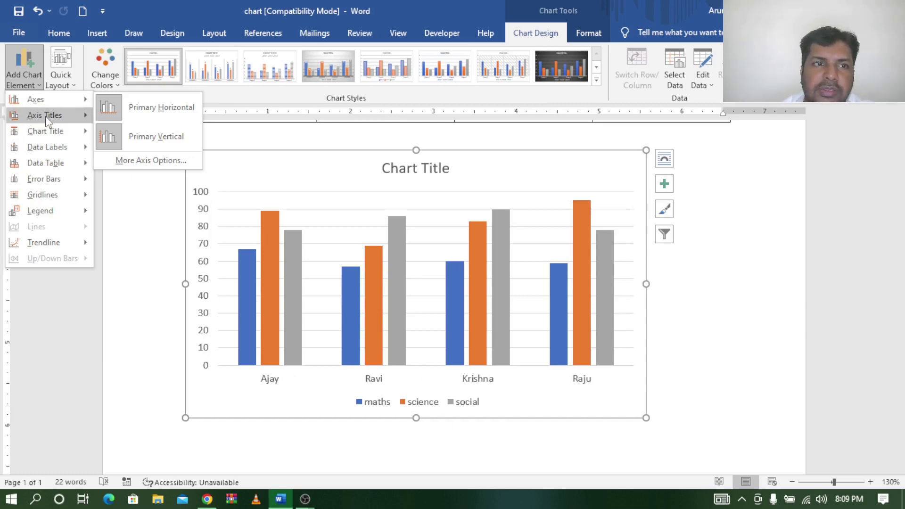
{"action": "mouse_move", "coordinate": [44, 115]}
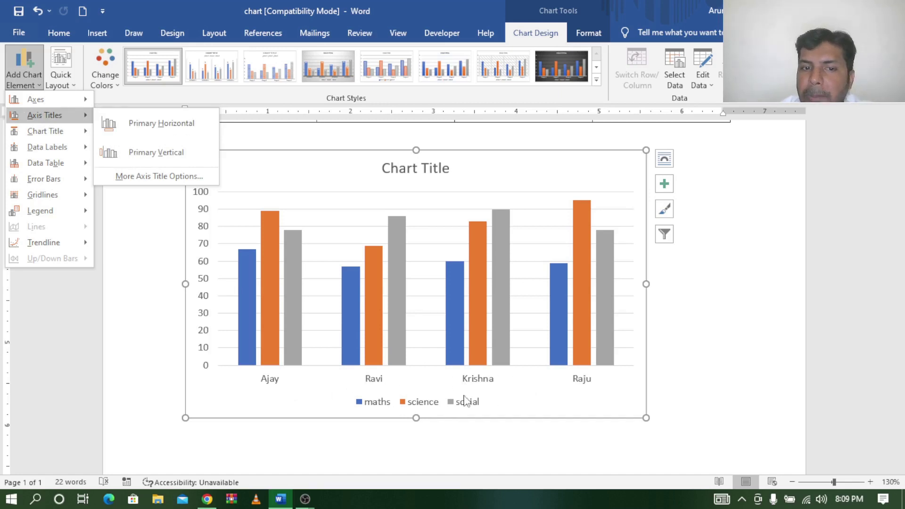
Step: Add a primary horizontal axis title reading 'student name'
{"action": "left_click", "coordinate": [149, 124]}
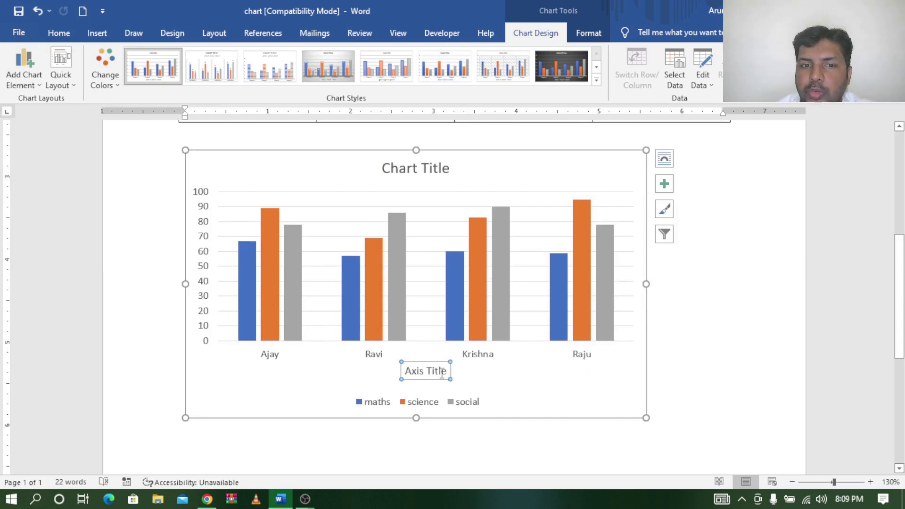
{"action": "triple_click", "coordinate": [417, 371]}
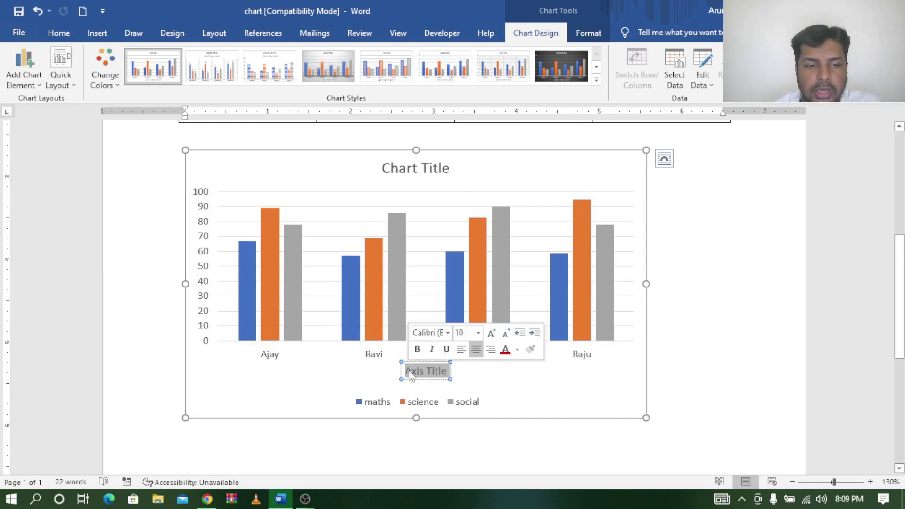
{"action": "type", "text": "student"}
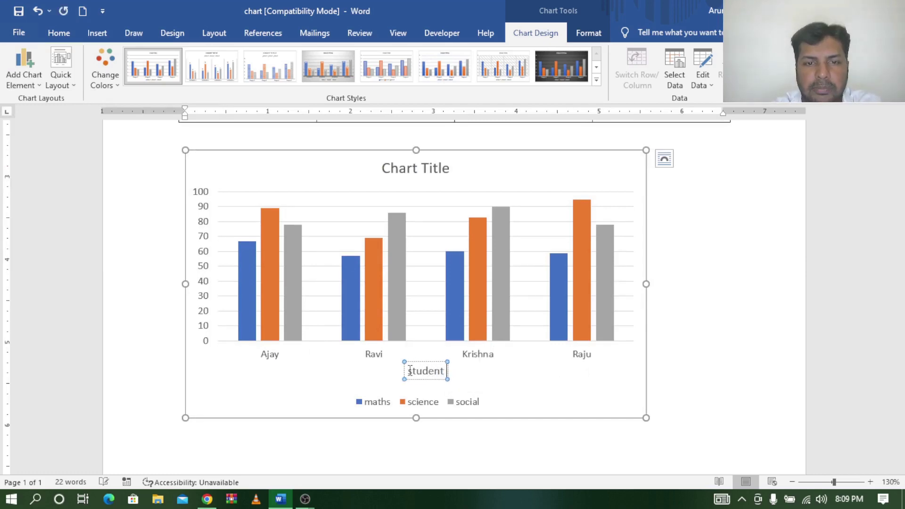
{"action": "type", "text": " name"}
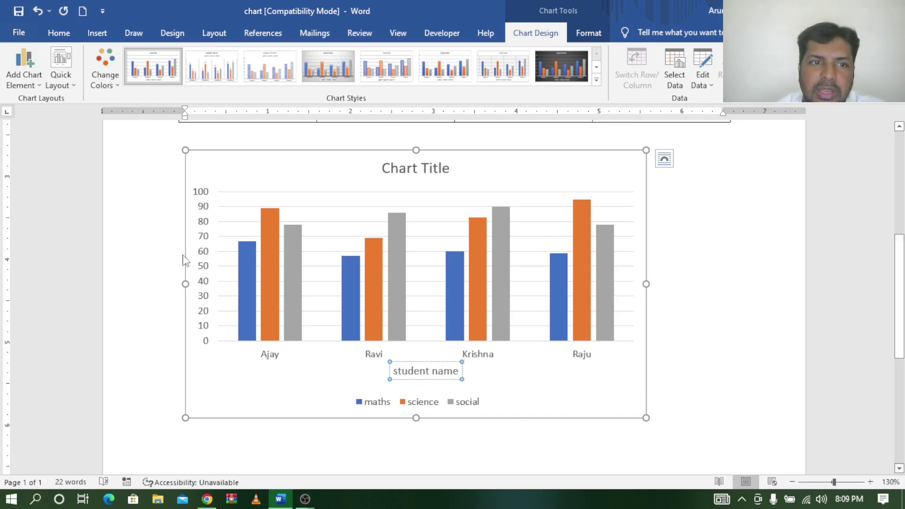
Step: Add a primary vertical axis title and replace its text with 'marks'
{"action": "left_click", "coordinate": [24, 77]}
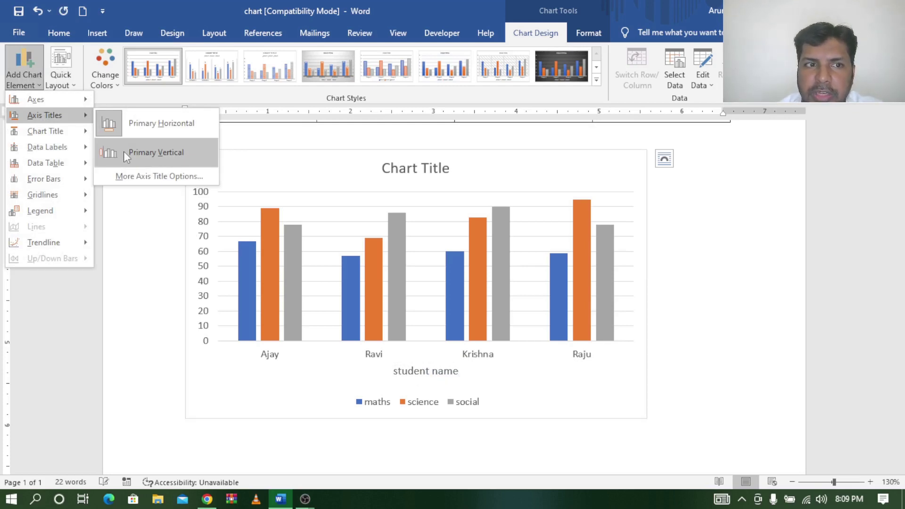
{"action": "left_click", "coordinate": [124, 154]}
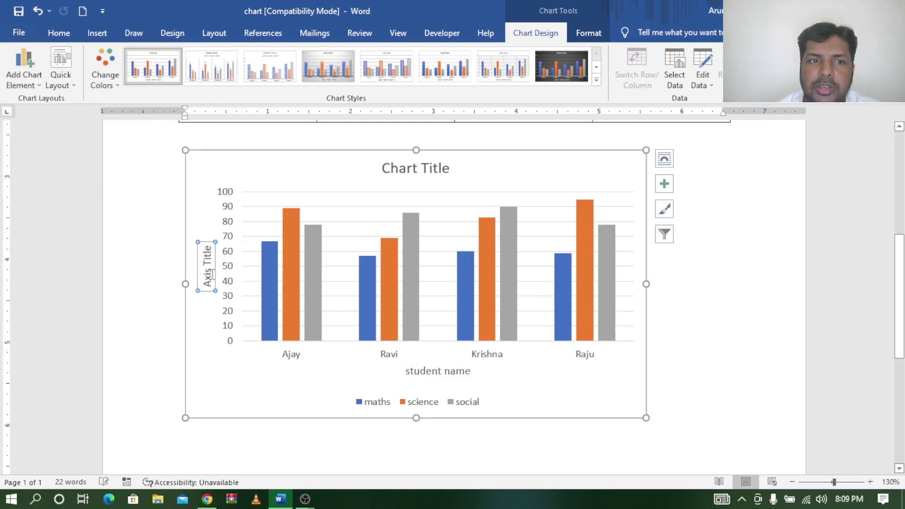
{"action": "left_click", "coordinate": [208, 245]}
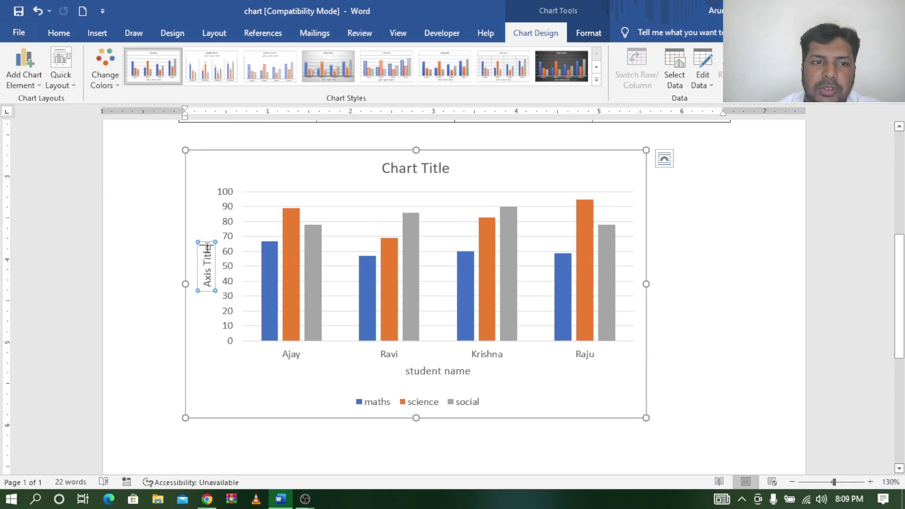
{"action": "key", "text": "BackSpace"}
{"action": "key", "text": "BackSpace"}
{"action": "key", "text": "BackSpace"}
{"action": "key", "text": "BackSpace"}
{"action": "key", "text": "BackSpace"}
{"action": "key", "text": "BackSpace"}
{"action": "key", "text": "BackSpace"}
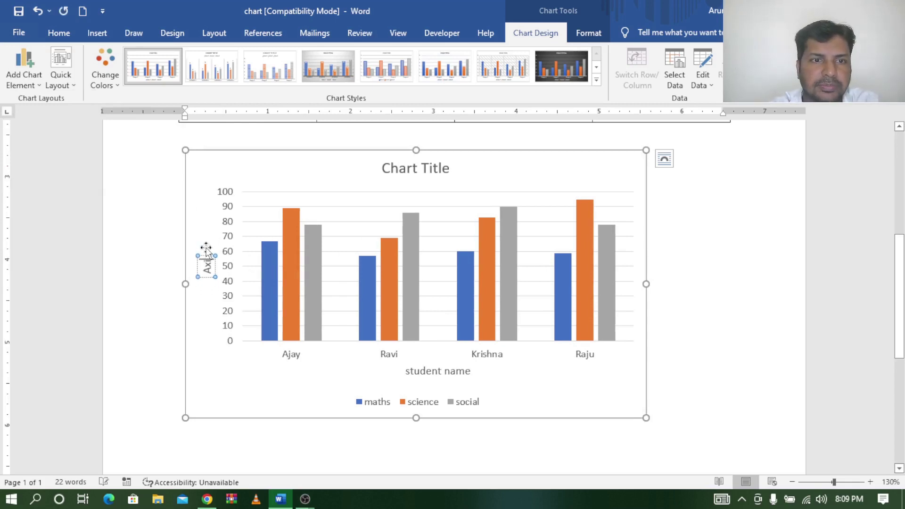
{"action": "key", "text": "BackSpace"}
{"action": "key", "text": "BackSpace"}
{"action": "key", "text": "BackSpace"}
{"action": "type", "text": "ma"}
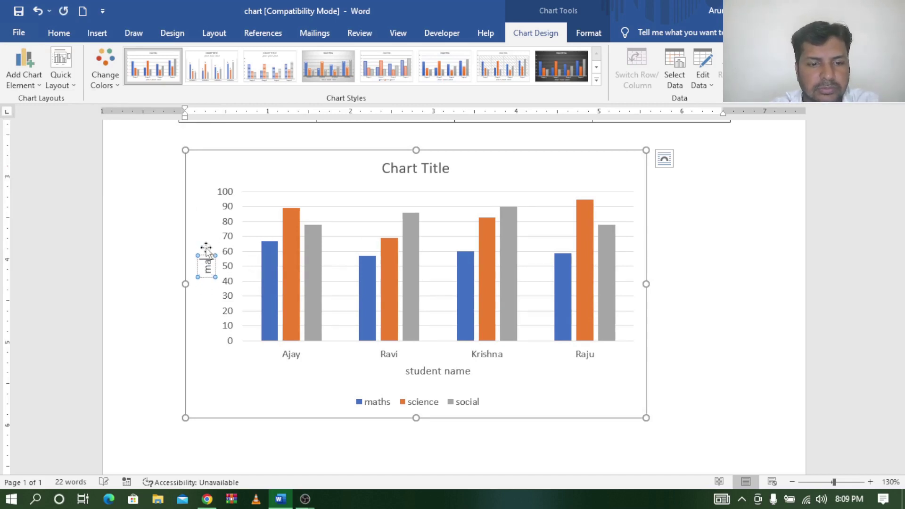
{"action": "type", "text": "rks"}
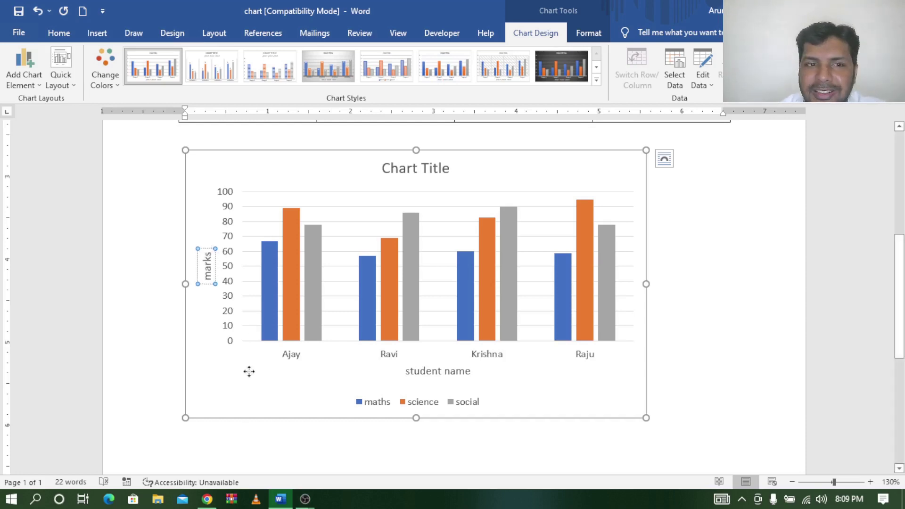
{"action": "left_click", "coordinate": [233, 397]}
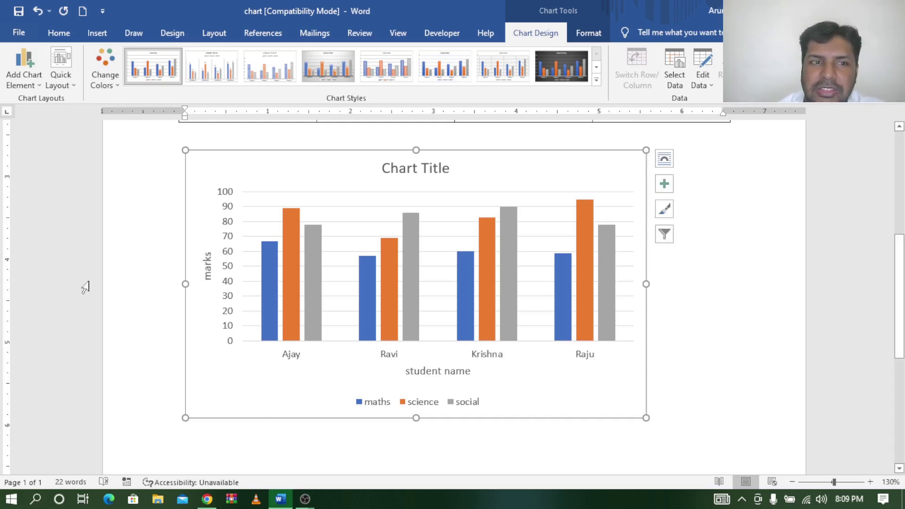
Step: Try centred data labels on the bars, then set Data Labels to None
{"action": "left_click", "coordinate": [35, 81]}
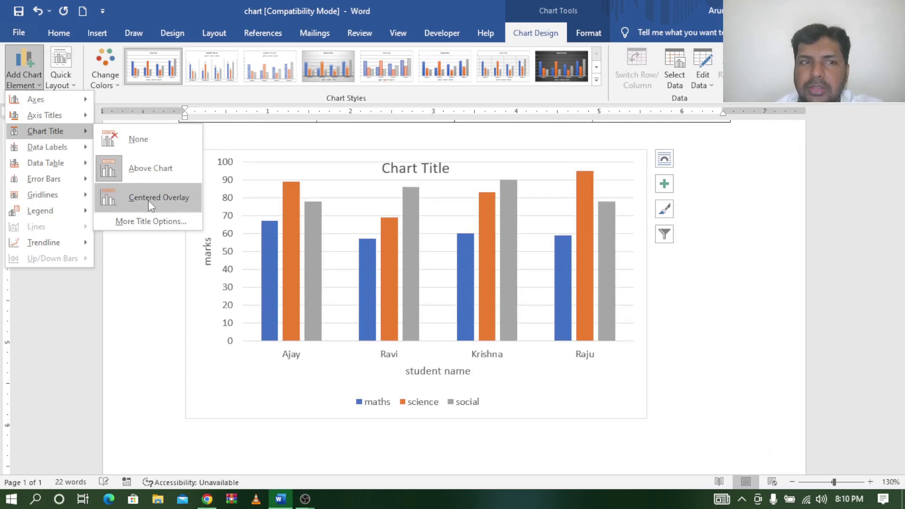
{"action": "mouse_move", "coordinate": [47, 147]}
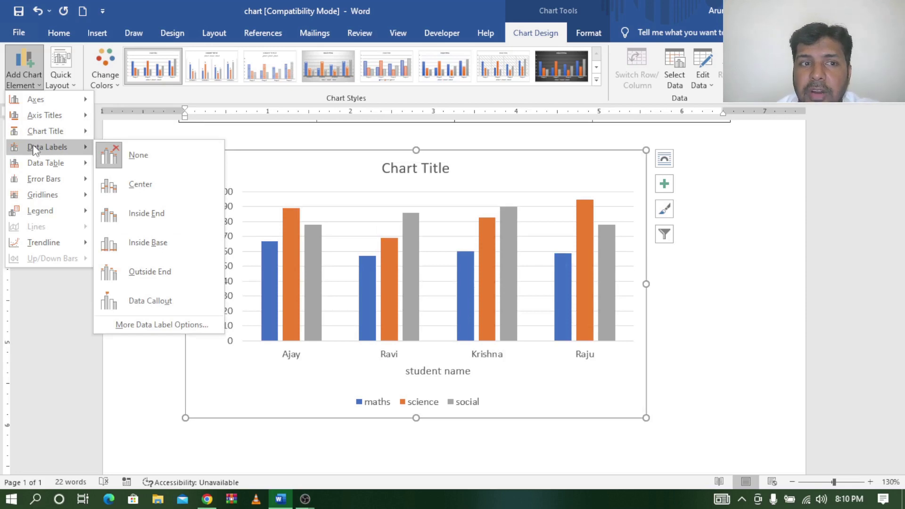
{"action": "left_click", "coordinate": [140, 184]}
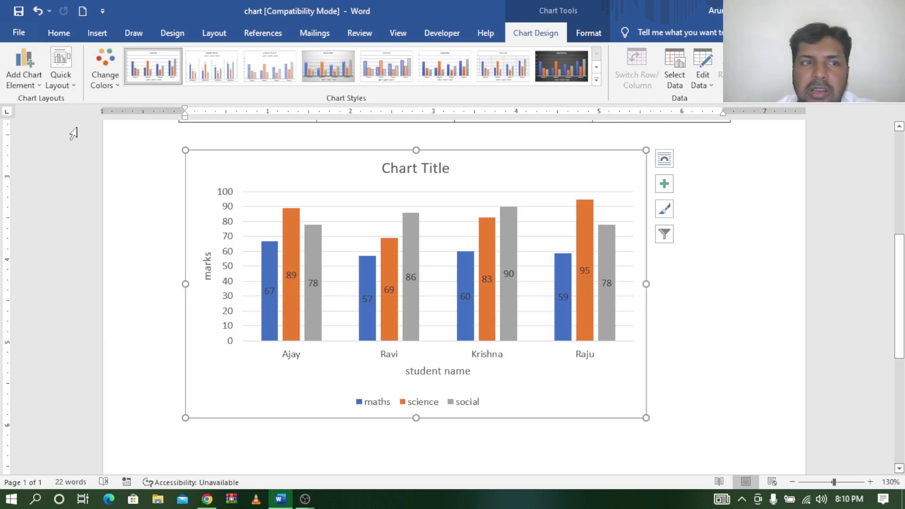
{"action": "left_click", "coordinate": [24, 66]}
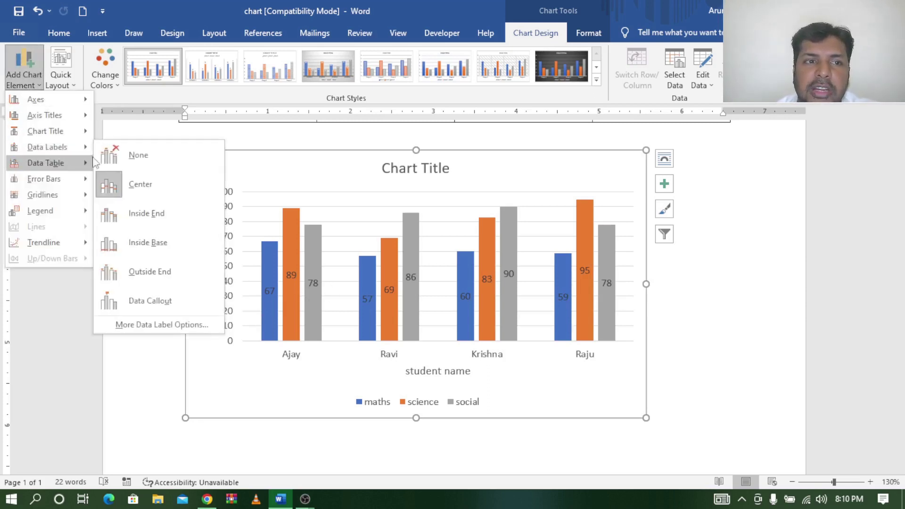
{"action": "left_click", "coordinate": [155, 161]}
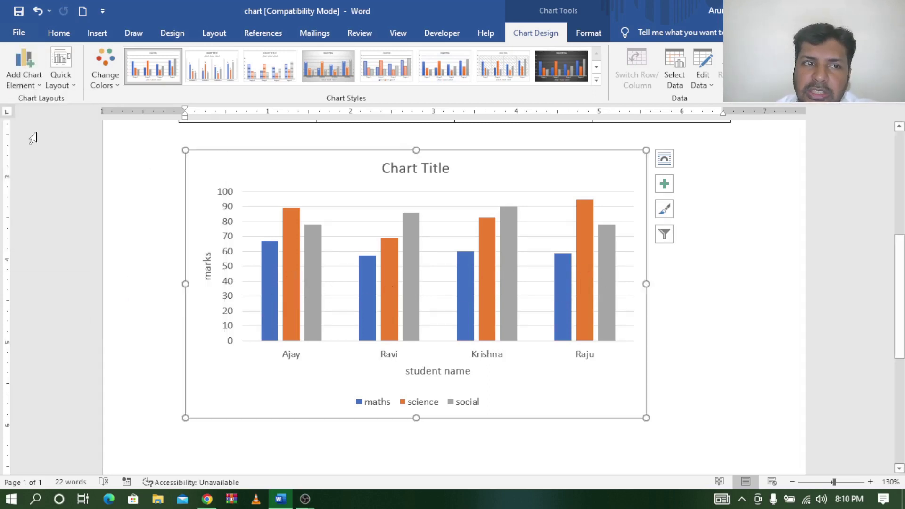
Step: Try a data table with legend keys, set Data Table to None, and view legend positions
{"action": "left_click", "coordinate": [24, 67]}
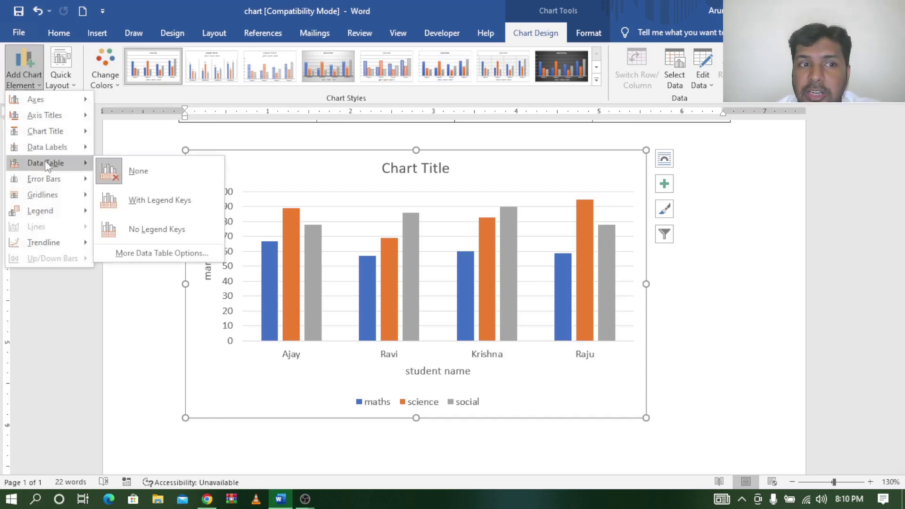
{"action": "mouse_move", "coordinate": [45, 163]}
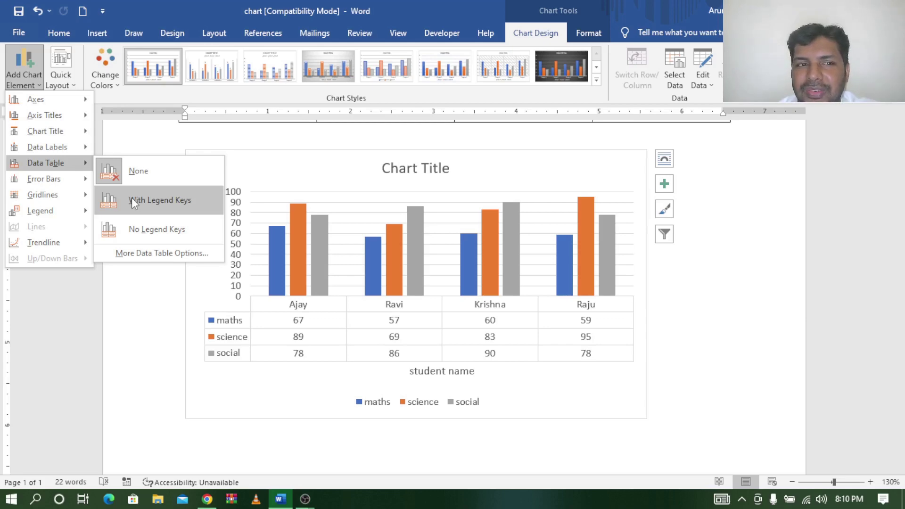
{"action": "left_click", "coordinate": [132, 197]}
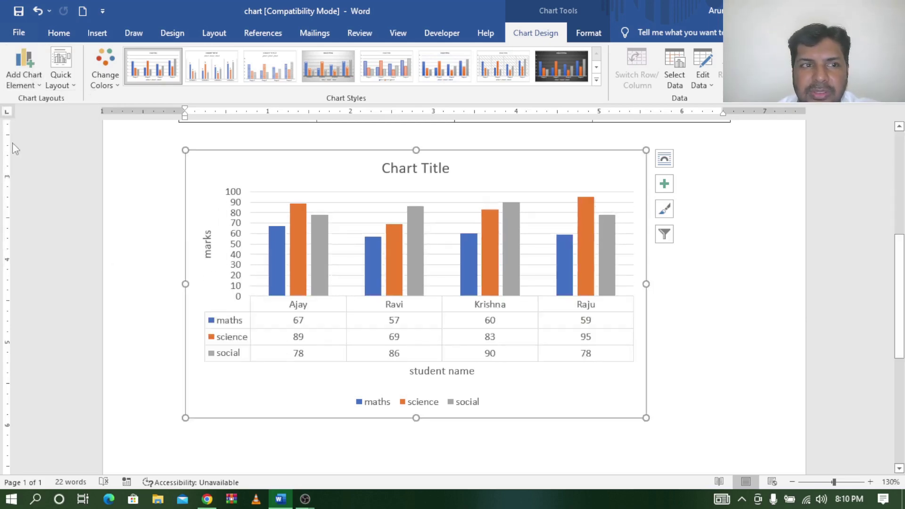
{"action": "left_click", "coordinate": [23, 71]}
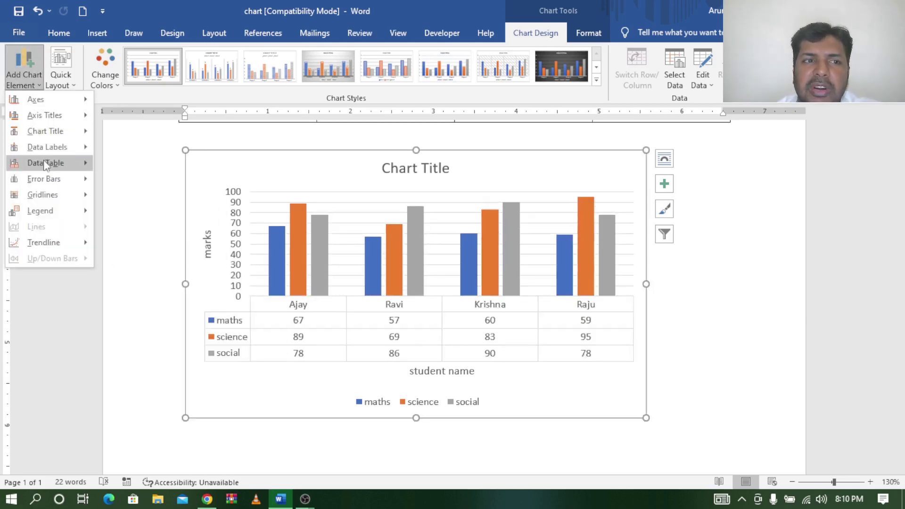
{"action": "left_click", "coordinate": [138, 175]}
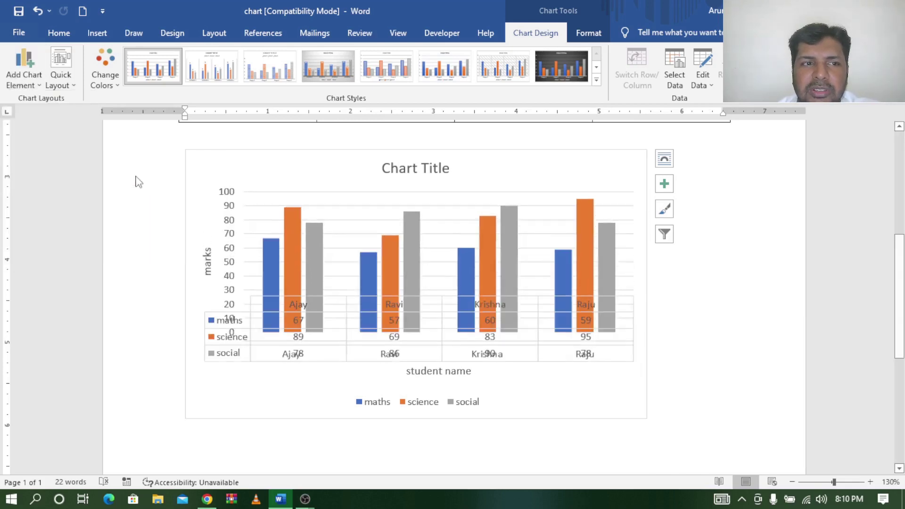
{"action": "left_click", "coordinate": [23, 70]}
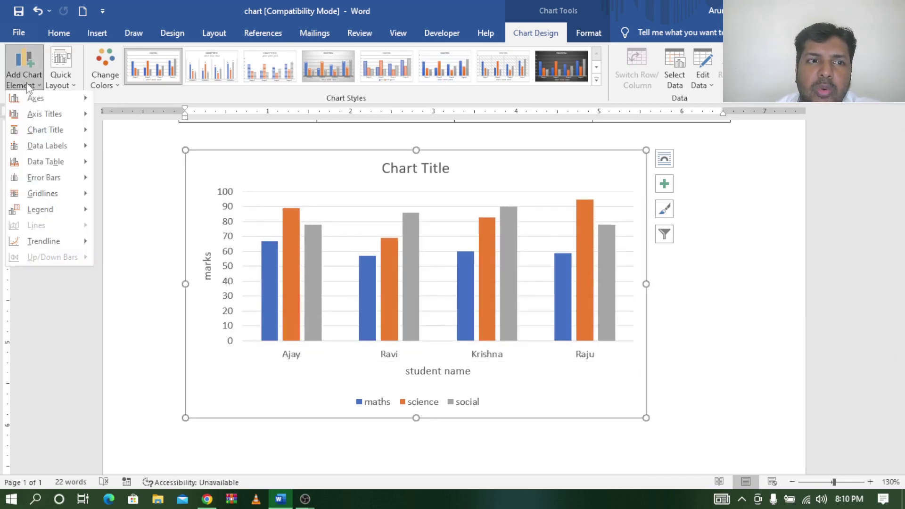
{"action": "left_click", "coordinate": [38, 211]}
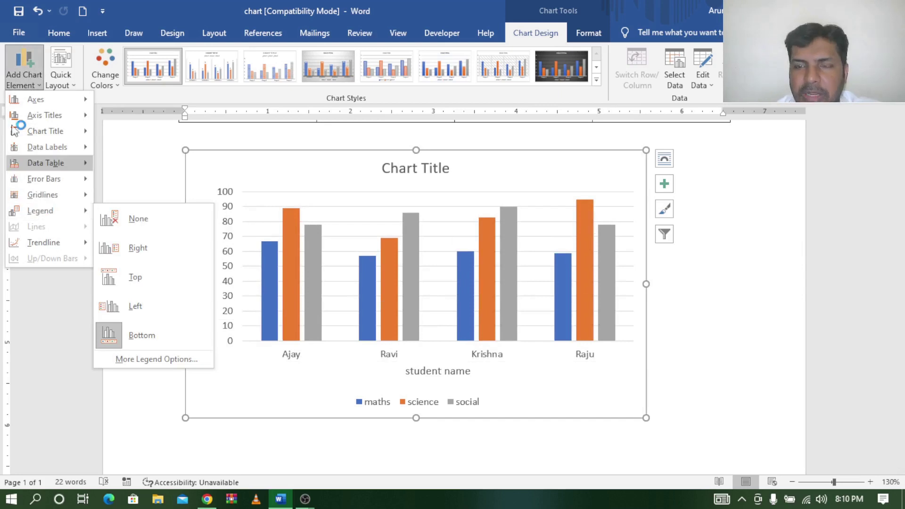
{"action": "left_click", "coordinate": [75, 87]}
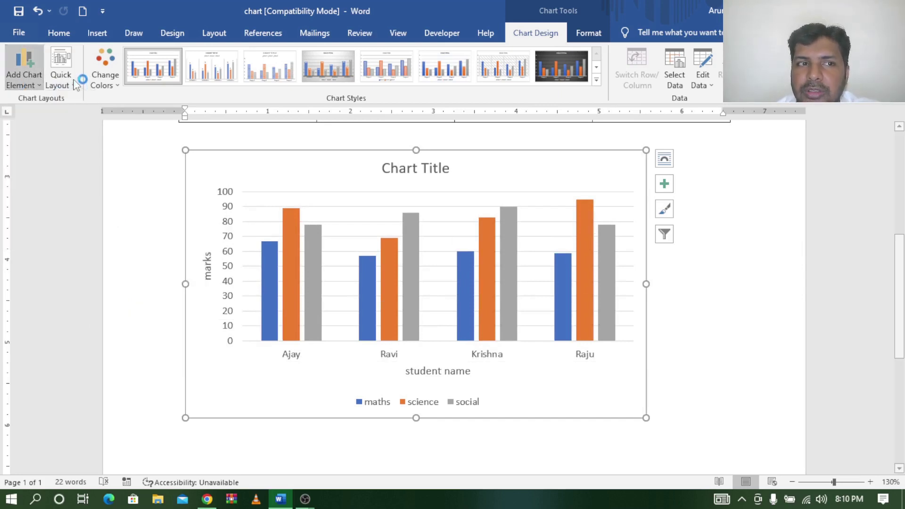
{"action": "left_click", "coordinate": [75, 85]}
{"action": "left_click", "coordinate": [76, 85]}
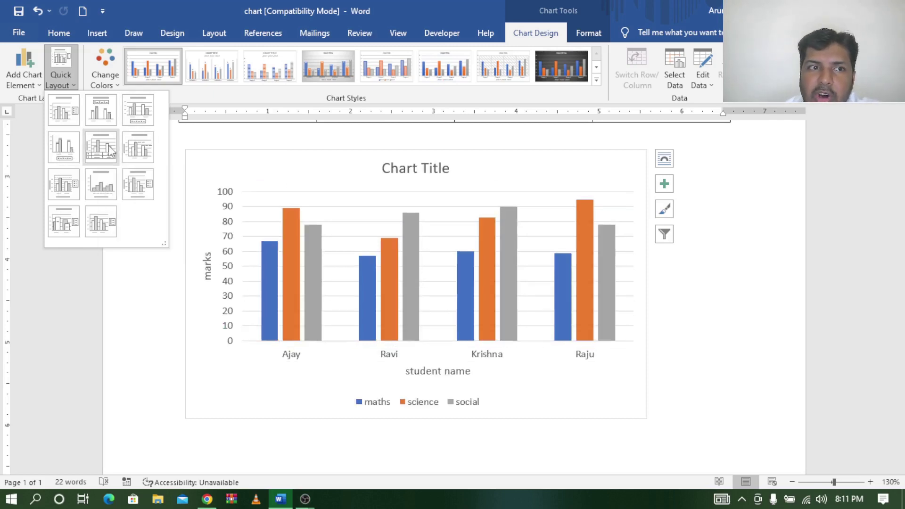
{"action": "left_click", "coordinate": [42, 88]}
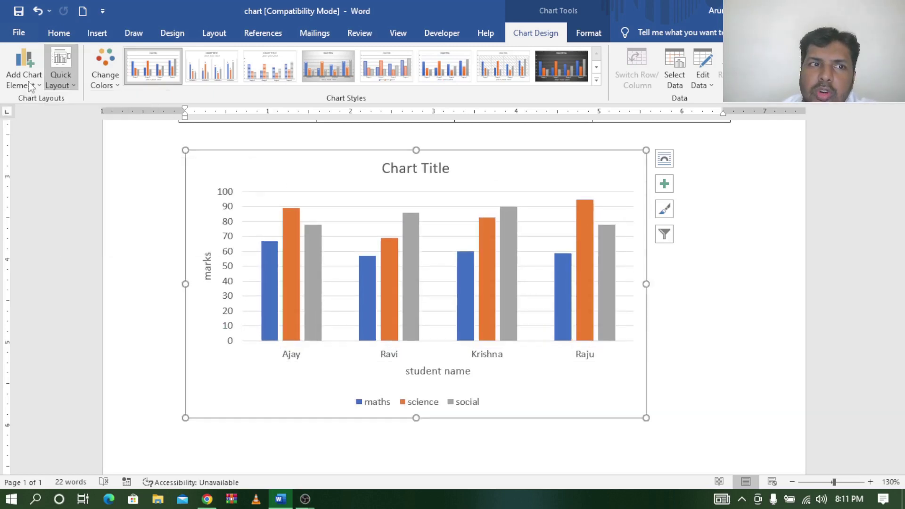
{"action": "left_click", "coordinate": [41, 87]}
{"action": "left_click", "coordinate": [60, 80]}
{"action": "left_click", "coordinate": [61, 79]}
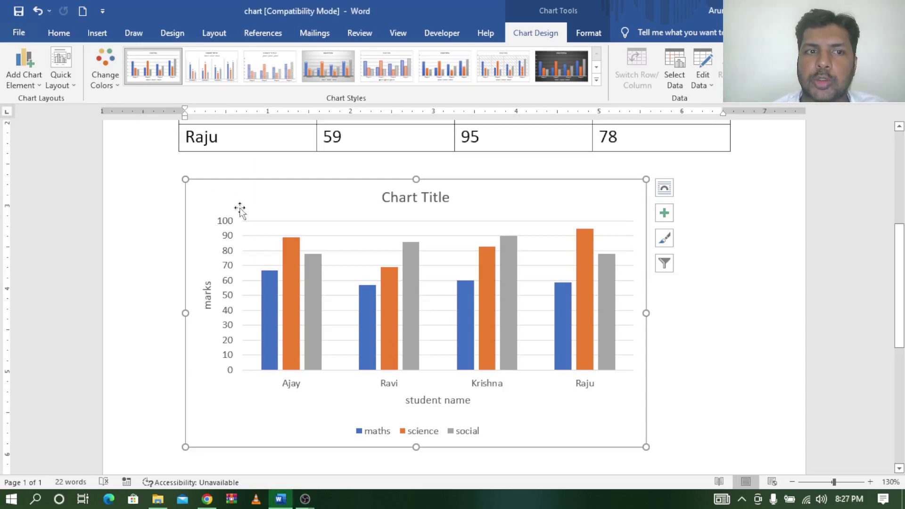
Step: Preview the colour palettes without changing them, then apply the dark Style 8 chart style
{"action": "left_click", "coordinate": [113, 88]}
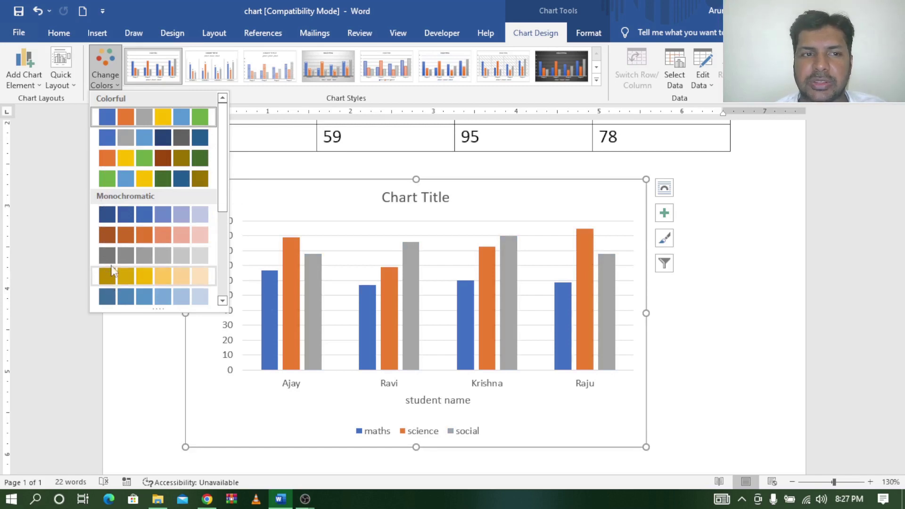
{"action": "key", "text": "Escape"}
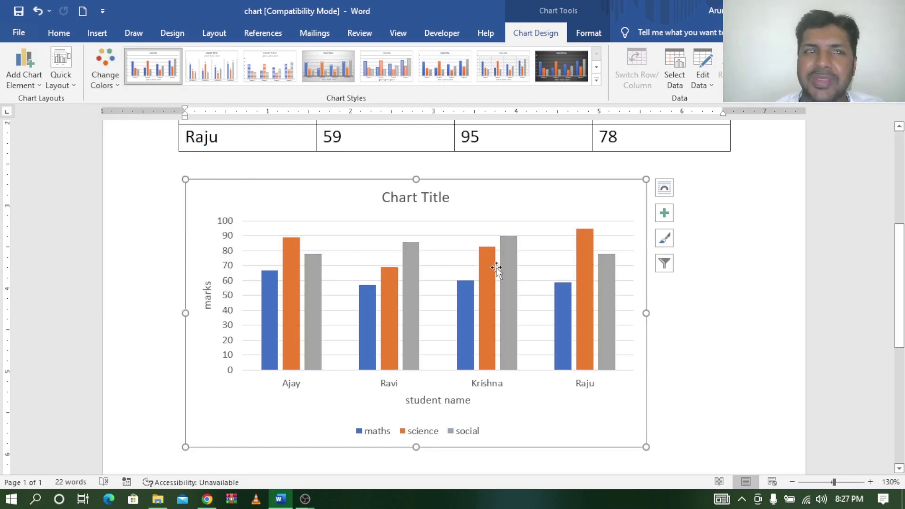
{"action": "left_click", "coordinate": [597, 80]}
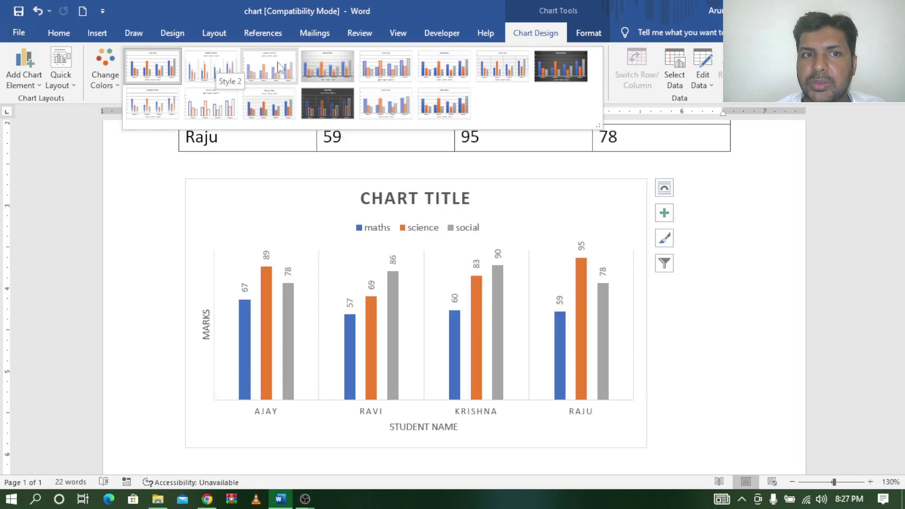
{"action": "left_click", "coordinate": [560, 68]}
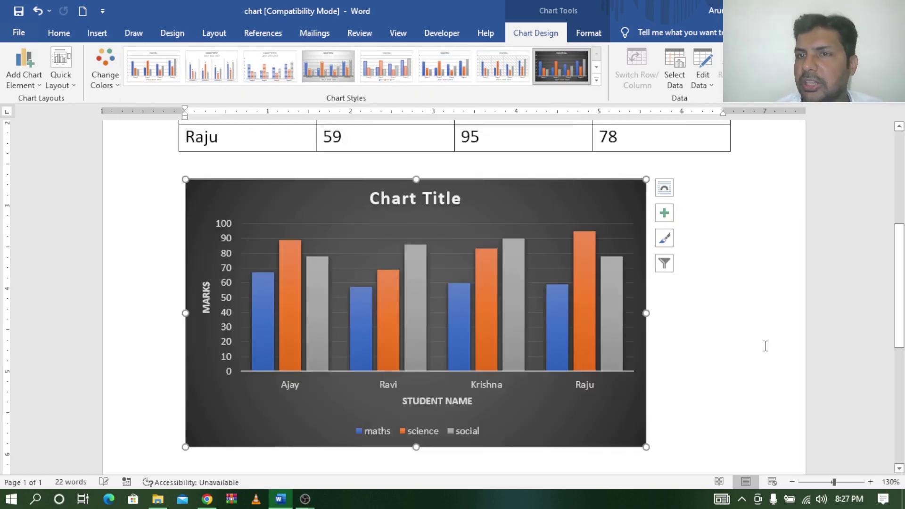
{"action": "left_click", "coordinate": [740, 302]}
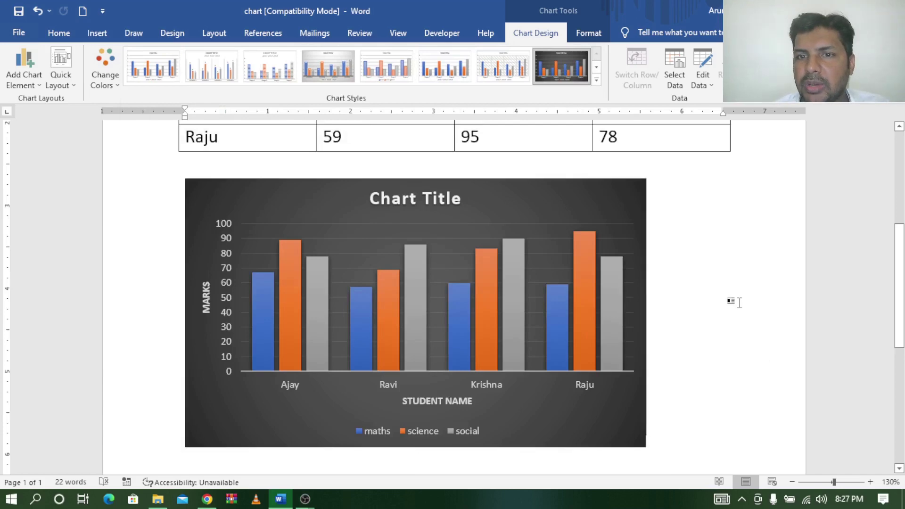
{"action": "left_click", "coordinate": [471, 214]}
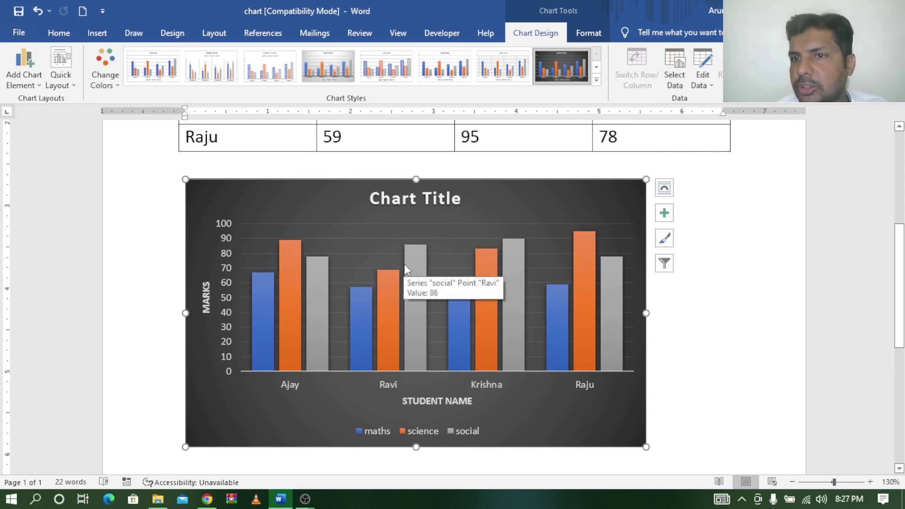
{"action": "left_click", "coordinate": [710, 86]}
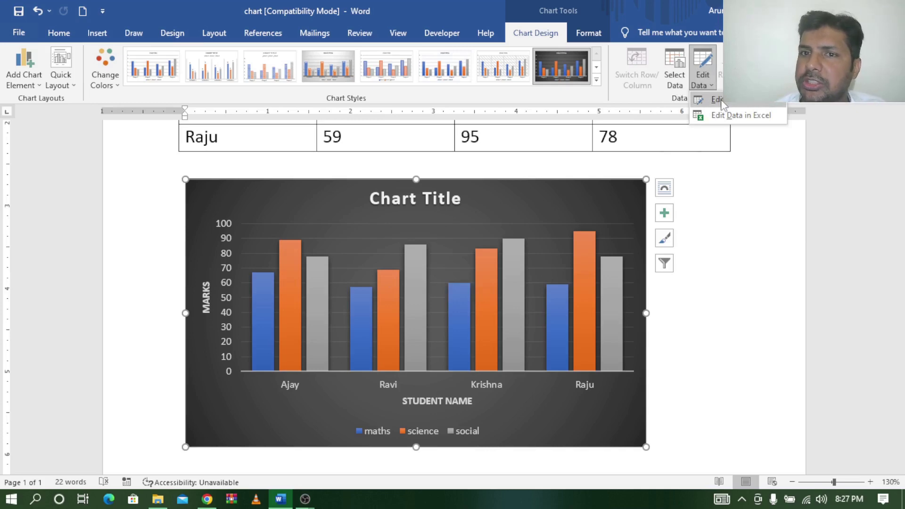
{"action": "left_click", "coordinate": [721, 100]}
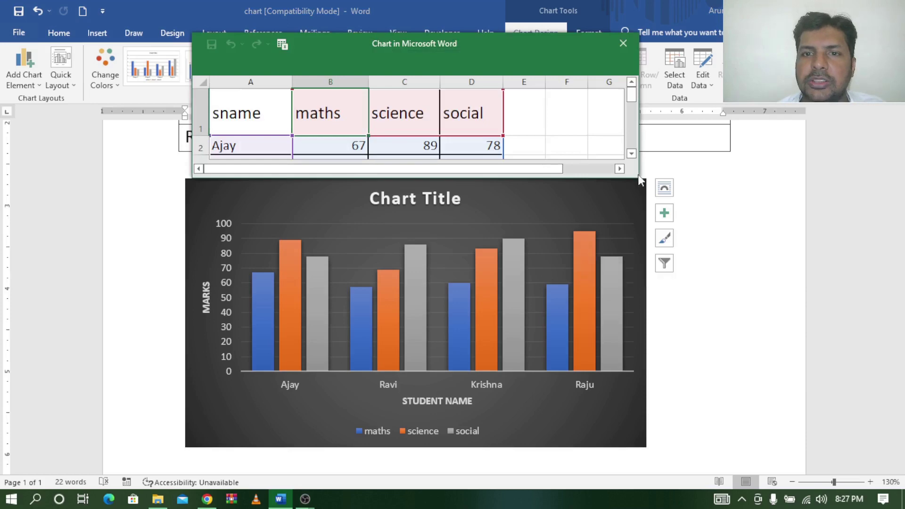
{"action": "left_click_drag", "start_coordinate": [641, 179], "coordinate": [710, 295]}
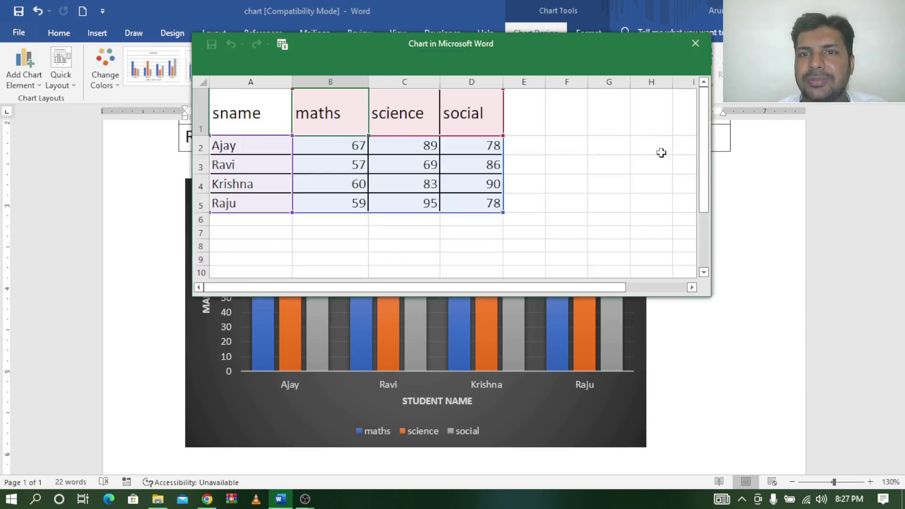
{"action": "left_click", "coordinate": [694, 47]}
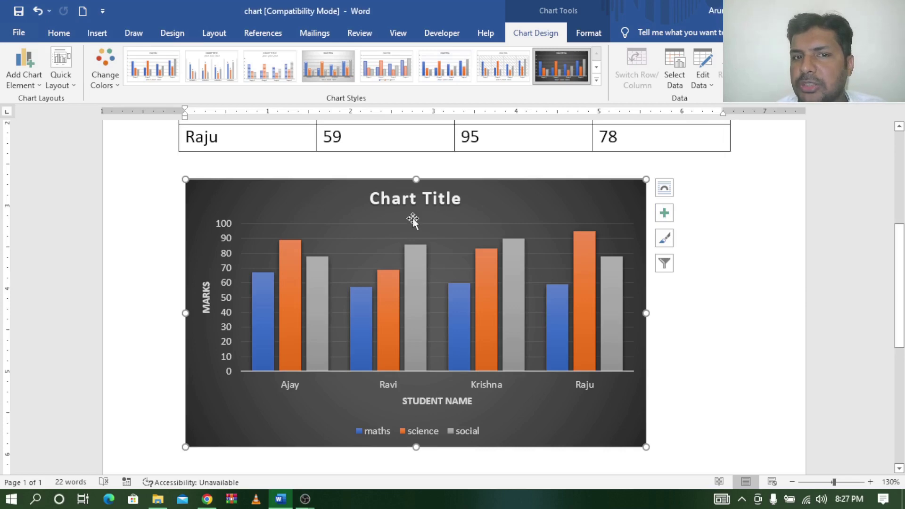
Step: Change the chart type to Bar > Clustered Bar, then show the Chart Elements checklist
{"action": "left_click", "coordinate": [754, 71]}
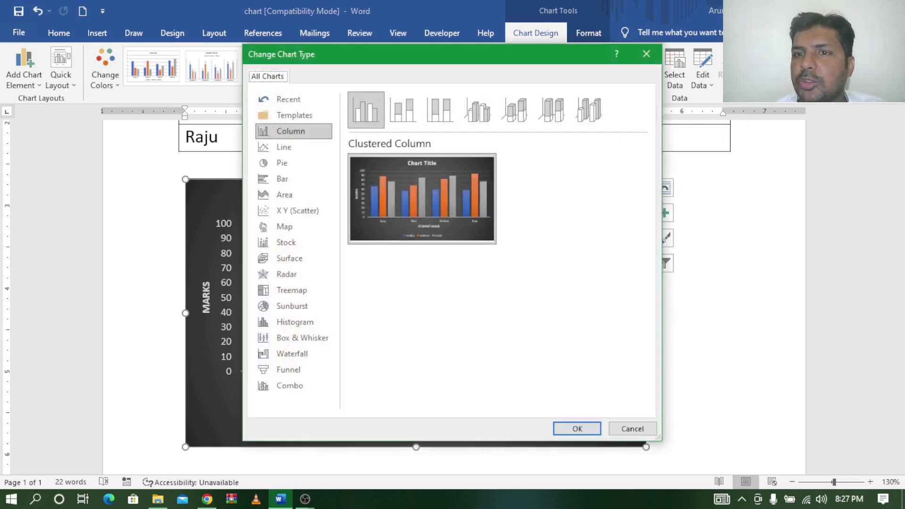
{"action": "left_click", "coordinate": [283, 181]}
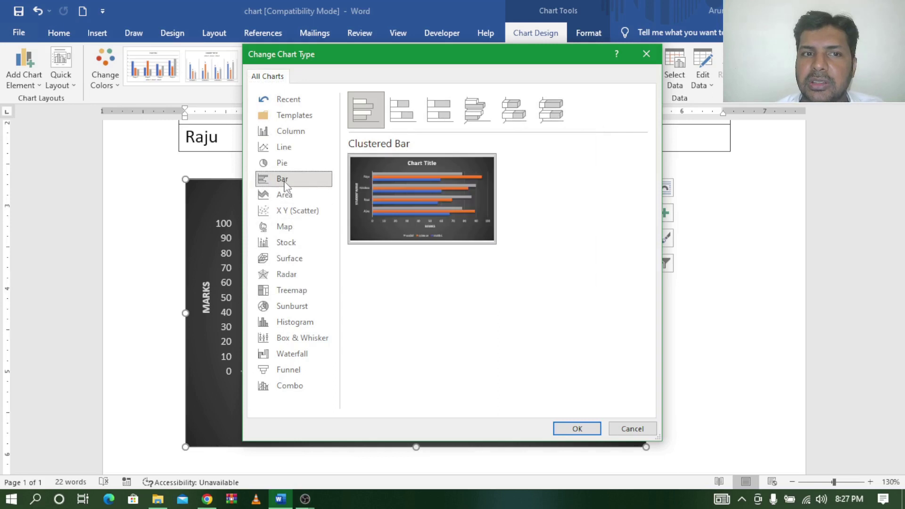
{"action": "left_click", "coordinate": [583, 431]}
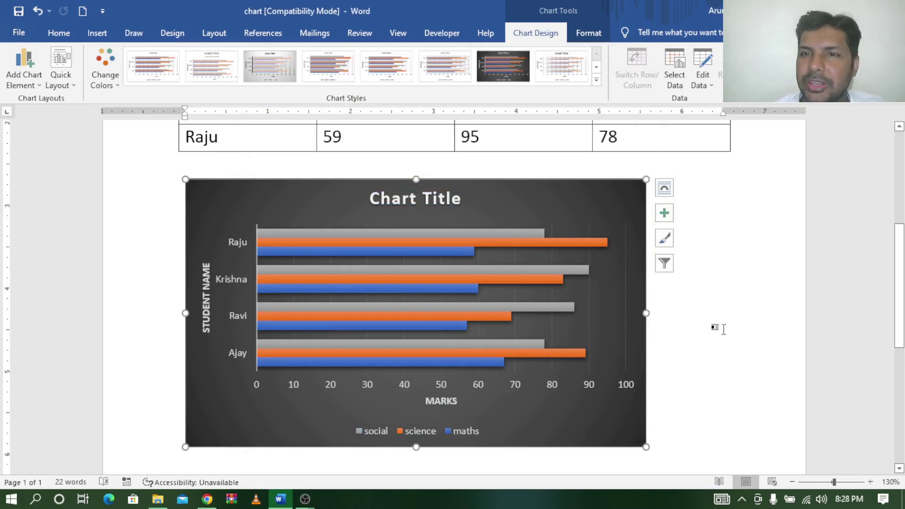
{"action": "mouse_move", "coordinate": [386, 234]}
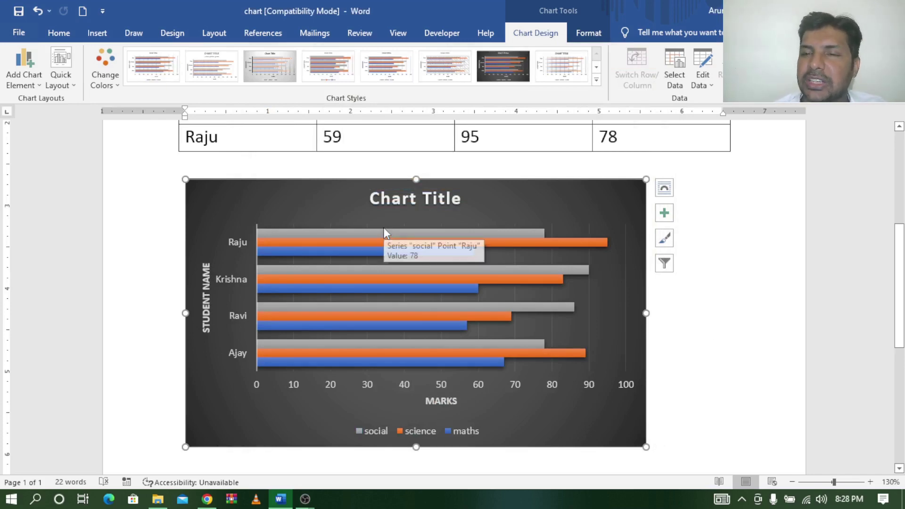
{"action": "left_click", "coordinate": [665, 214]}
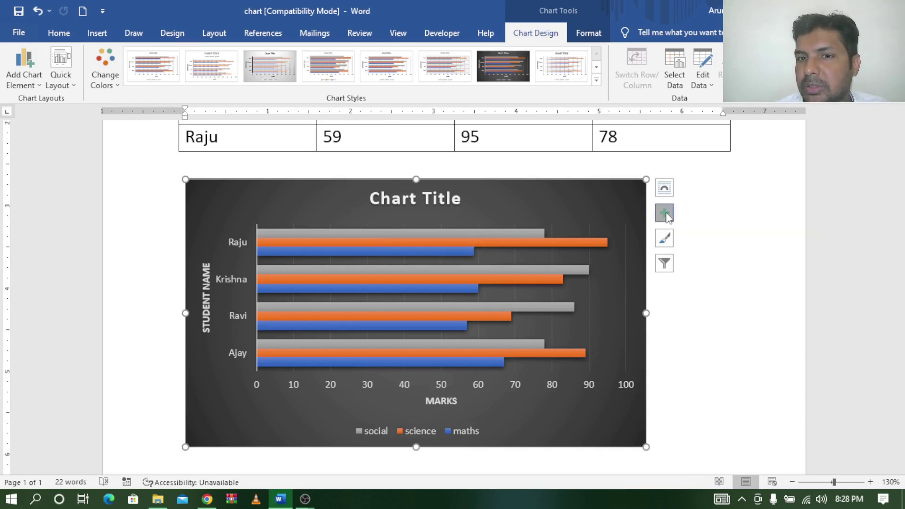